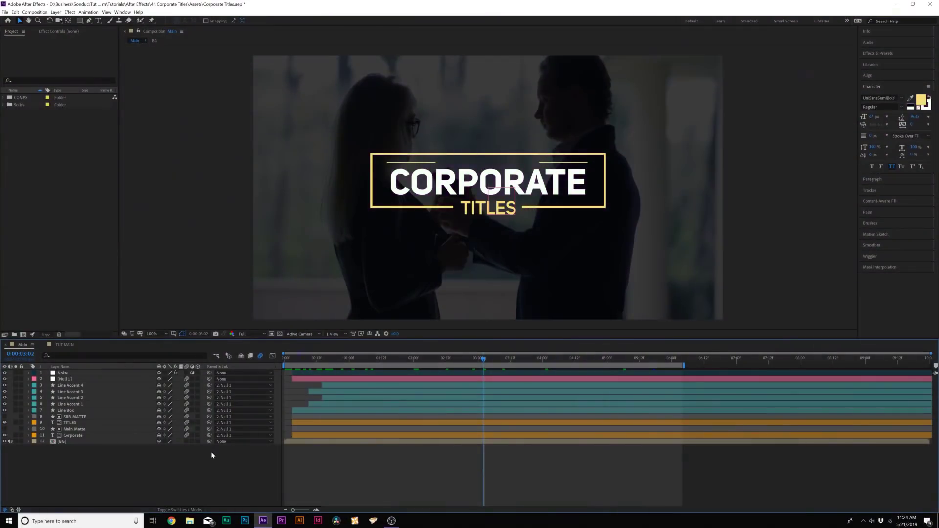
Step: In the TUT MAIN composition, add a text layer reading "Corporate" above the background
left_click(65, 345)
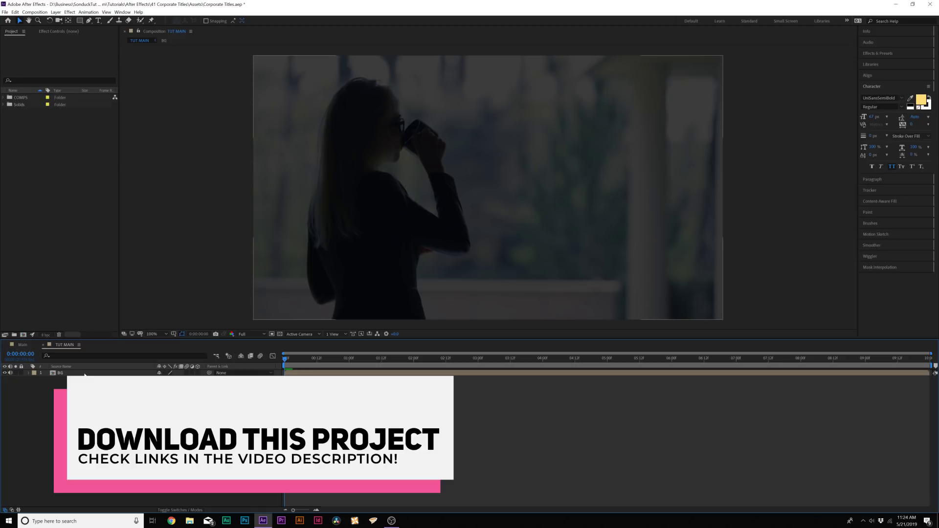
left_click(98, 21)
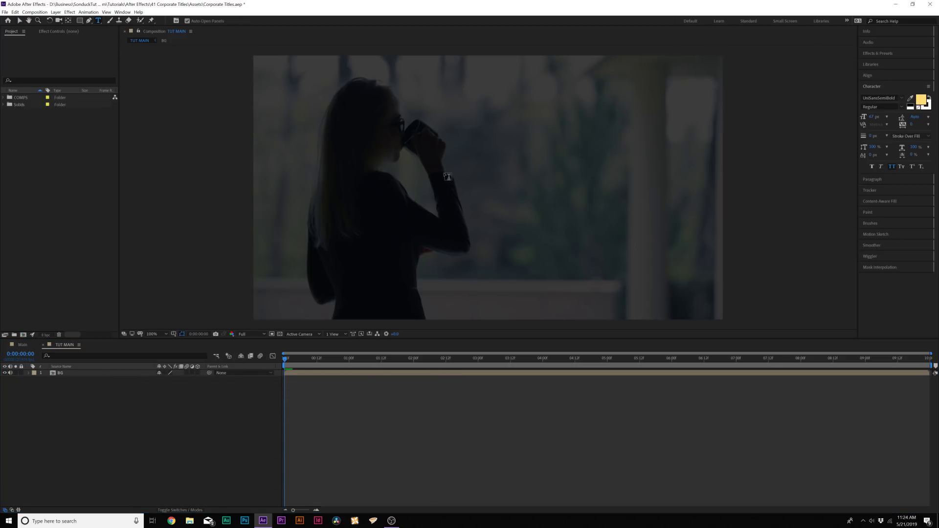
left_click(461, 166)
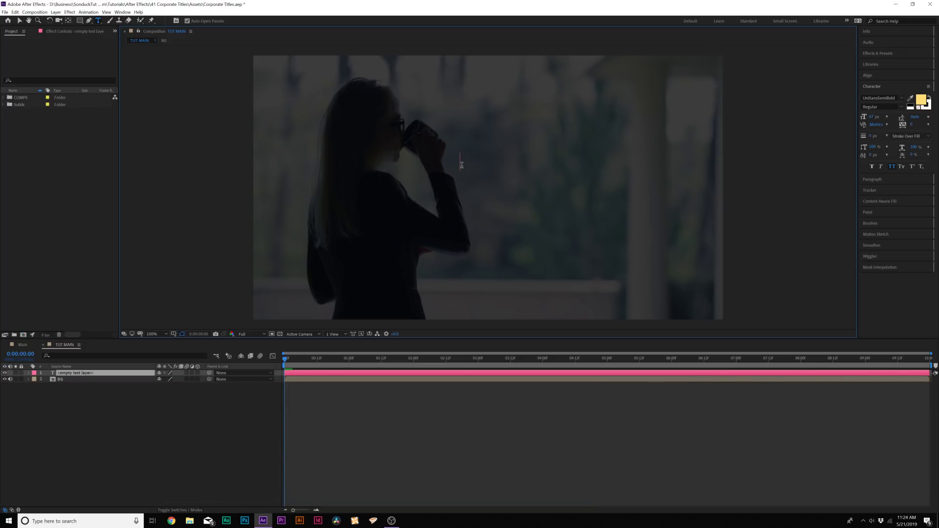
type("Corpora")
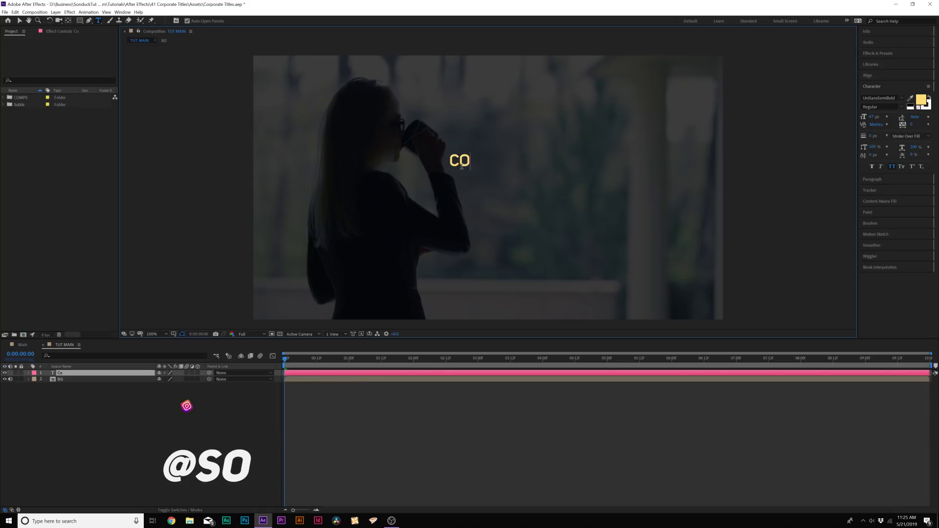
type("ye")
key("BackSpace")
key("BackSpace")
type("te")
Step: Format the Corporate text in white UniSansBold and enlarge it to more than double its size
key("ctrl+a")
left_click(919, 99)
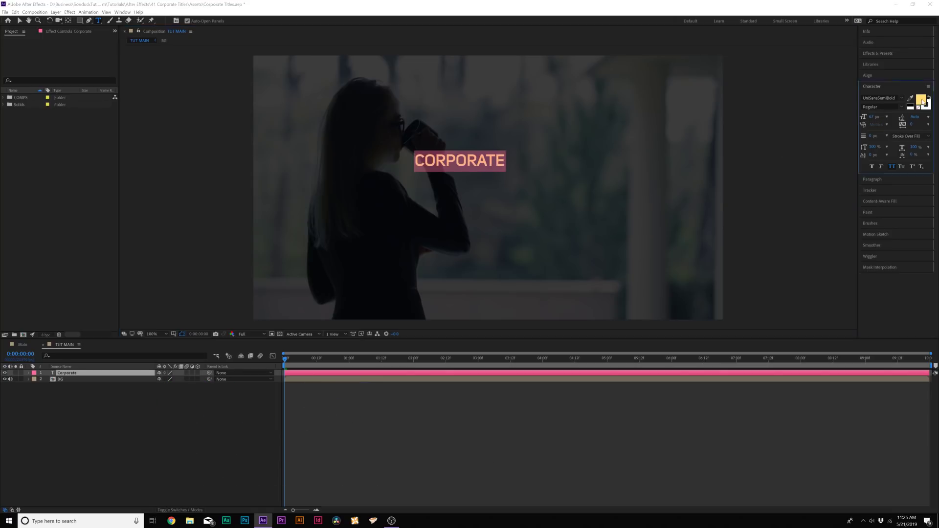
left_click(803, 209)
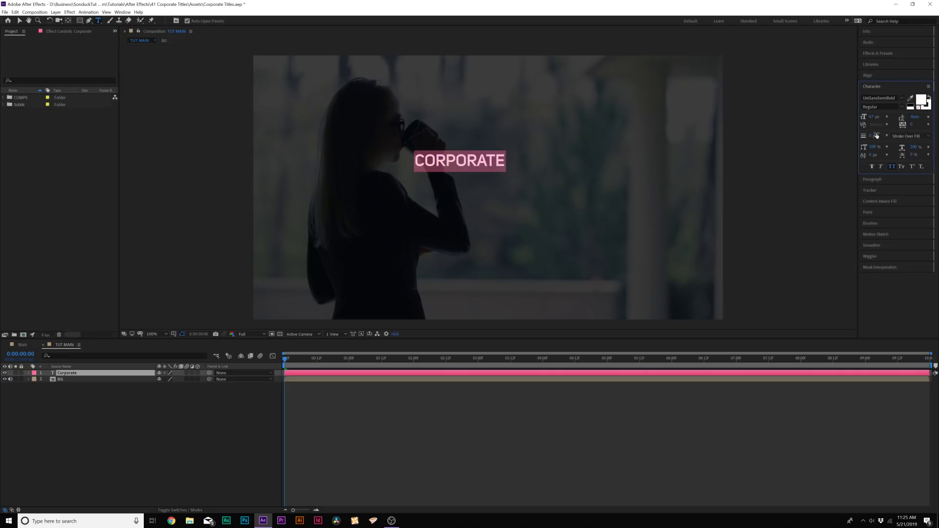
left_click_drag(876, 119, 905, 113)
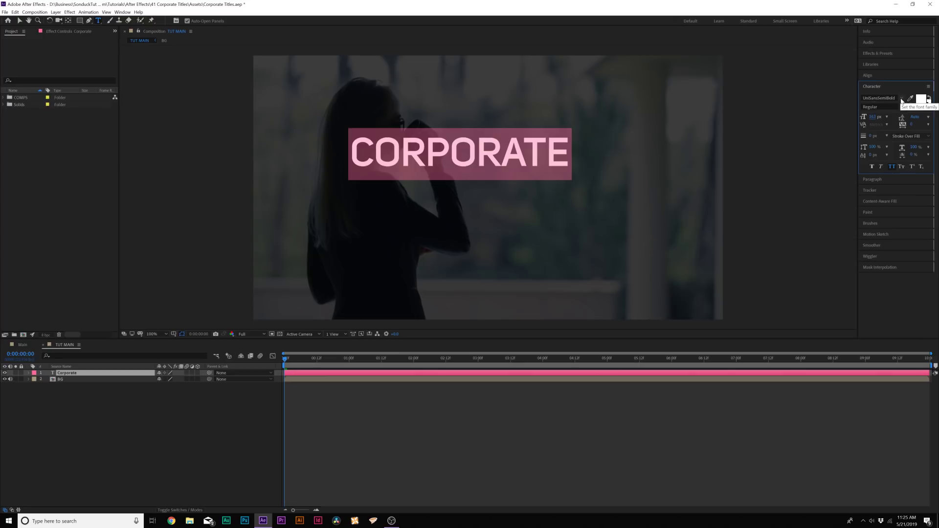
left_click(901, 98)
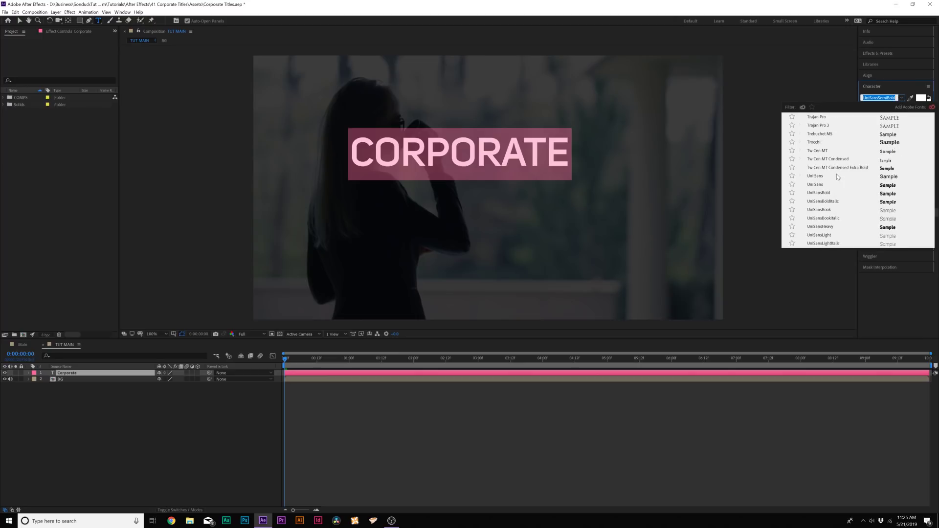
scroll(834, 191, "down", 3)
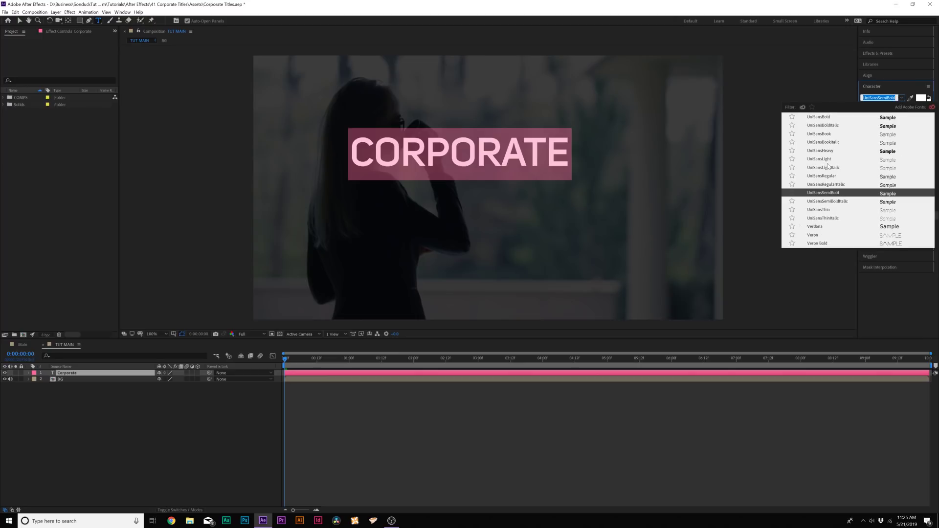
left_click(820, 118)
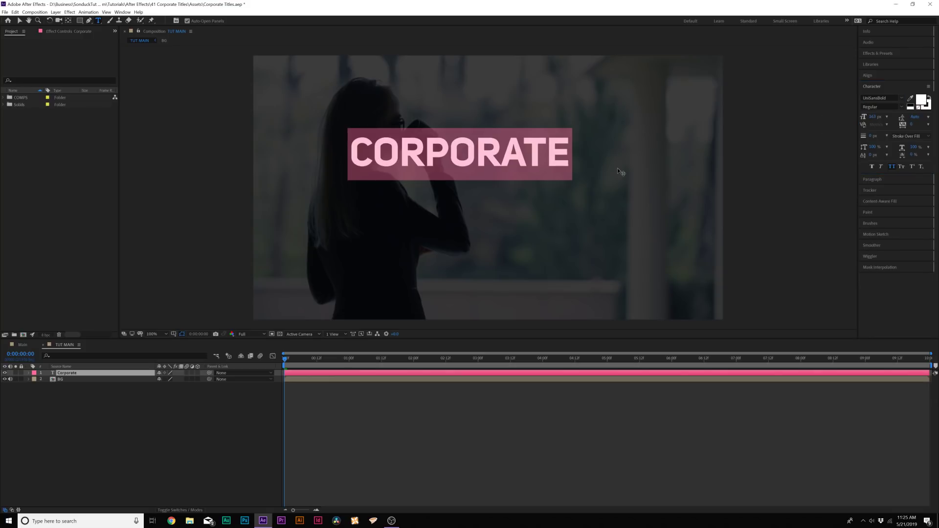
Step: Center the Corporate text horizontally and vertically in the composition
left_click(20, 22)
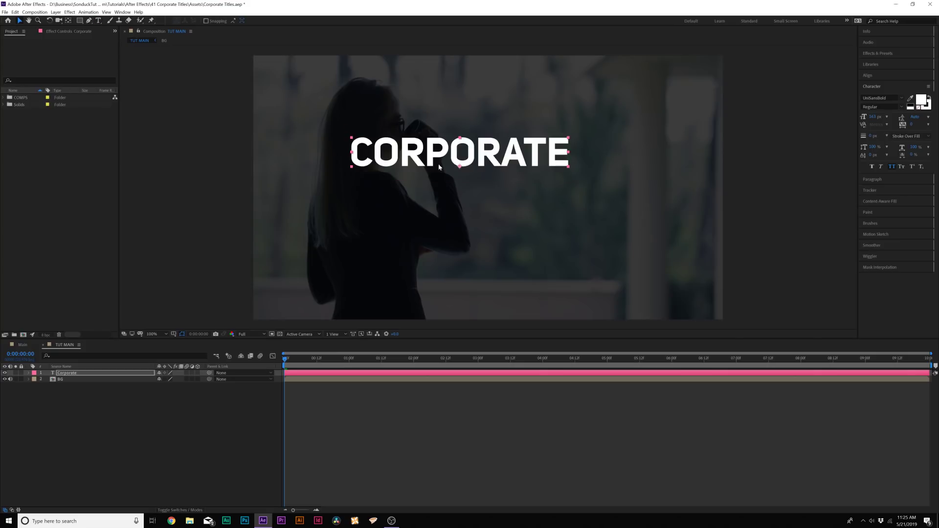
left_click(878, 77)
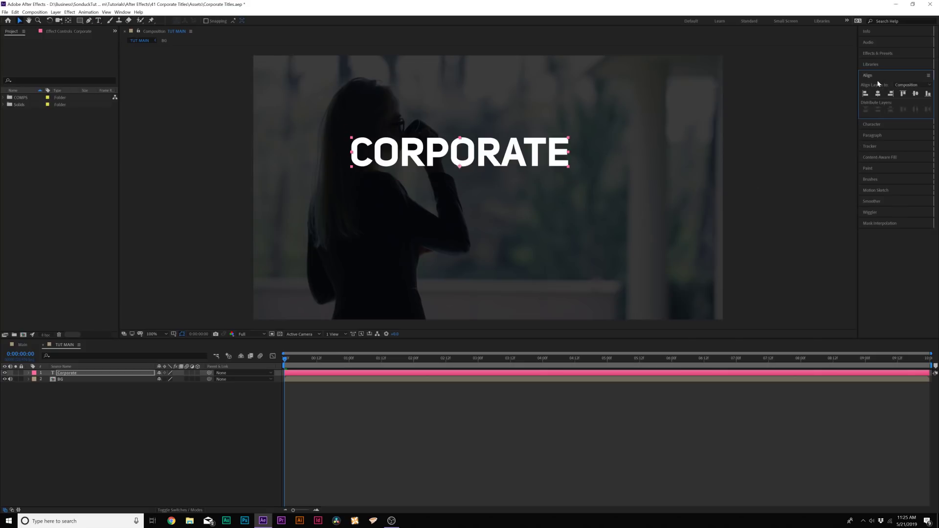
left_click(878, 93)
left_click(915, 93)
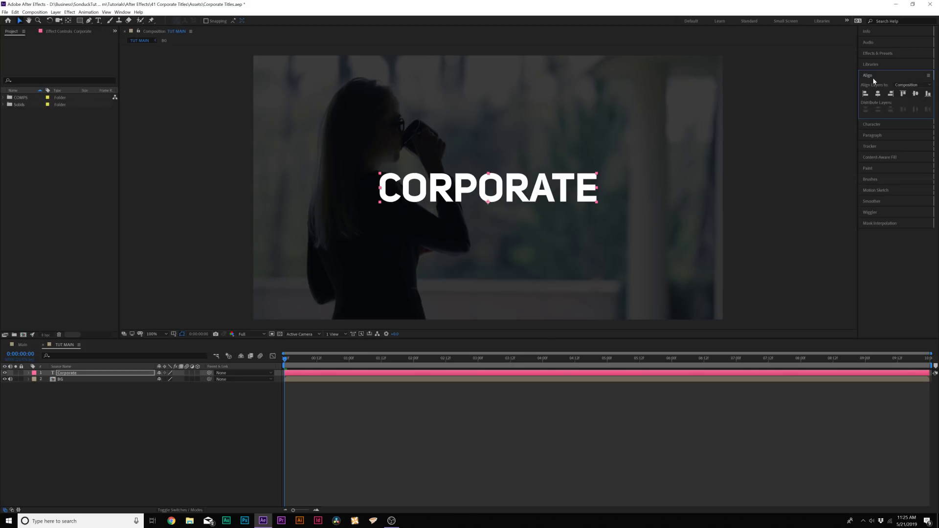
left_click(122, 12)
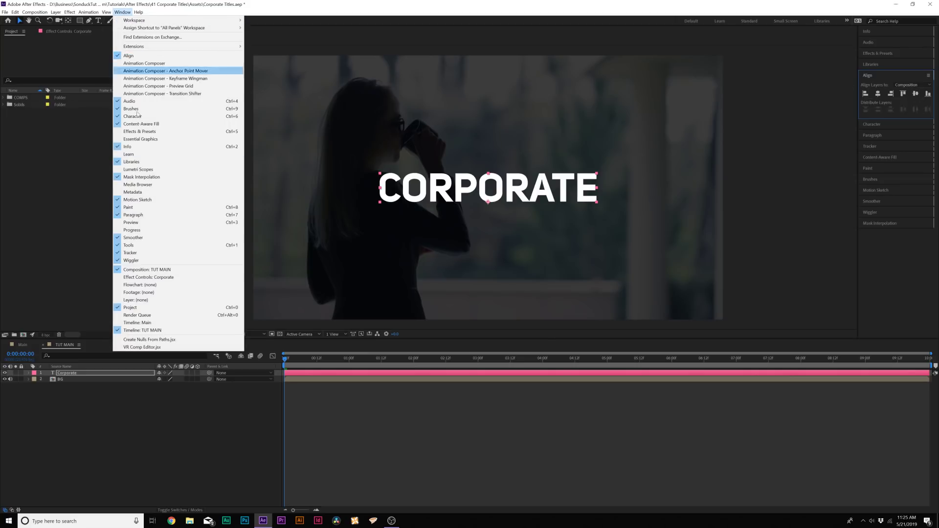
left_click(132, 424)
Step: Add a second text layer reading "TITLES" below the Corporate text
left_click(99, 21)
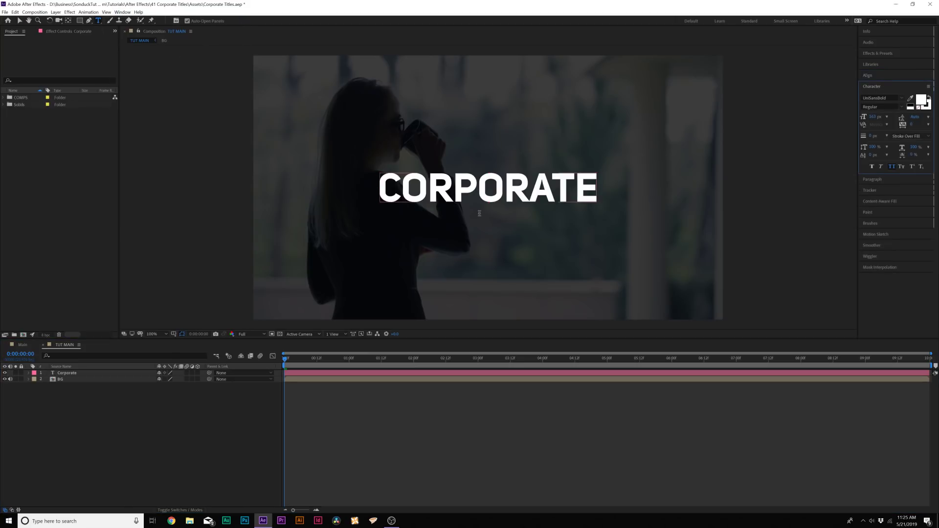
left_click(474, 234)
type("TITLES")
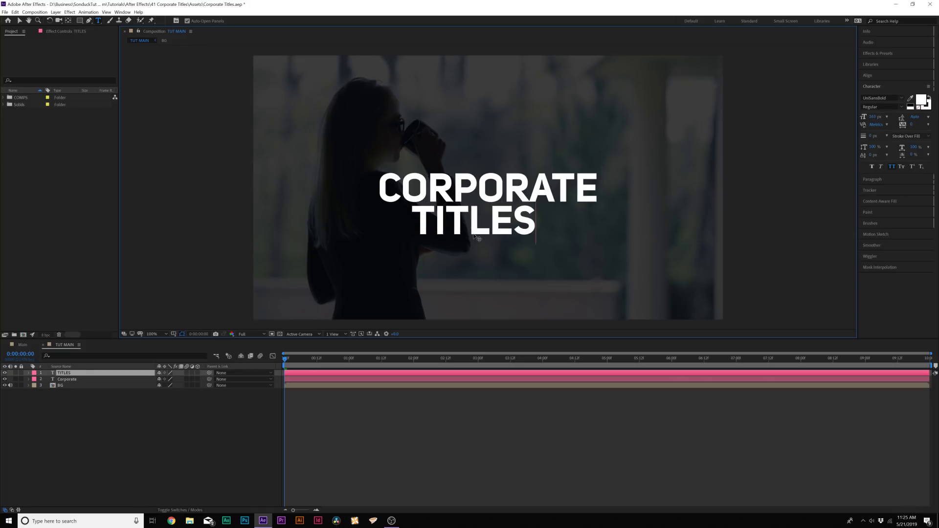
Step: Set the TITLES text to the UniSansLight font and reduce its size to about 80 px
key("ctrl+a")
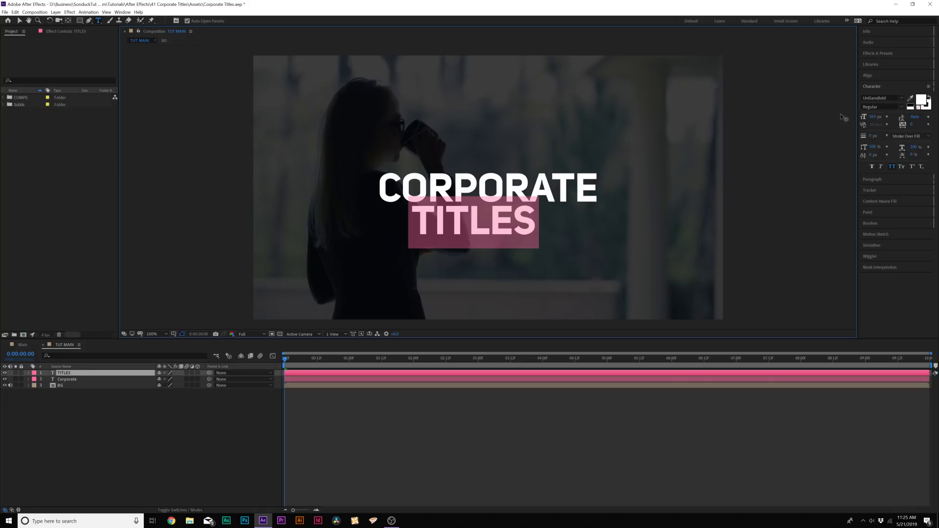
left_click(902, 99)
left_click(903, 99)
left_click(903, 100)
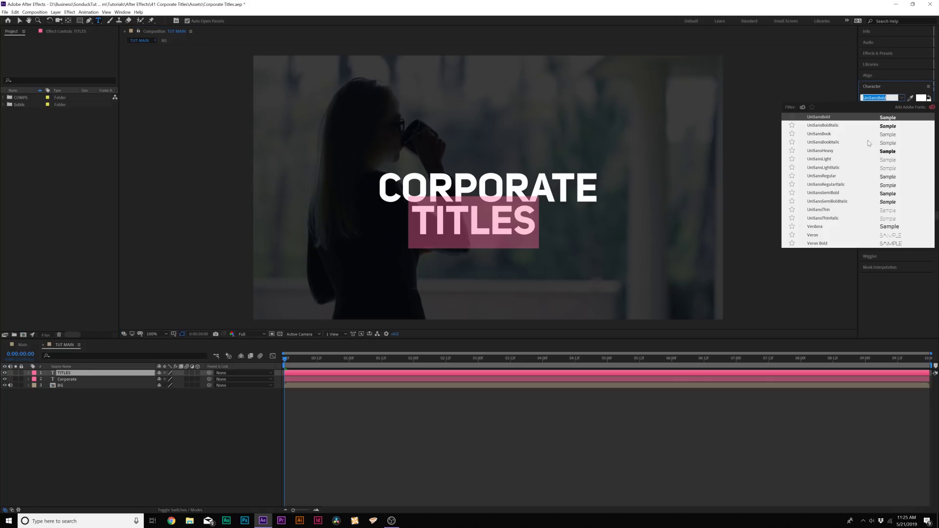
left_click(830, 159)
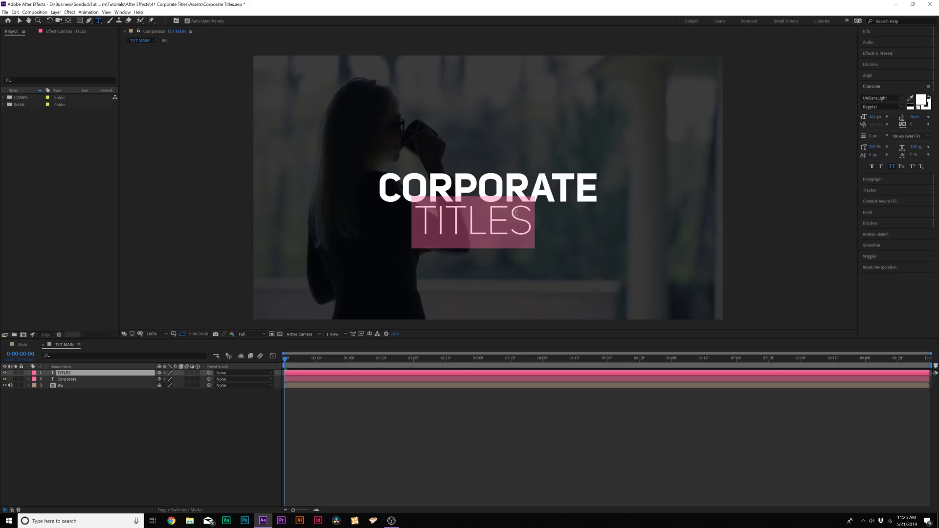
left_click_drag(872, 117, 851, 122)
Step: Center the TITLES text horizontally in the composition and move it up close beneath Corporate
left_click(19, 21)
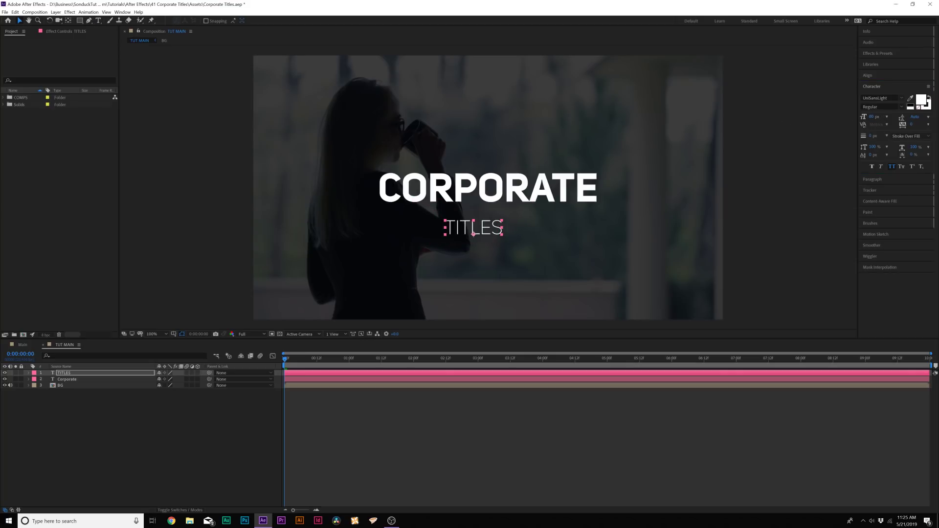
left_click(867, 75)
left_click(879, 93)
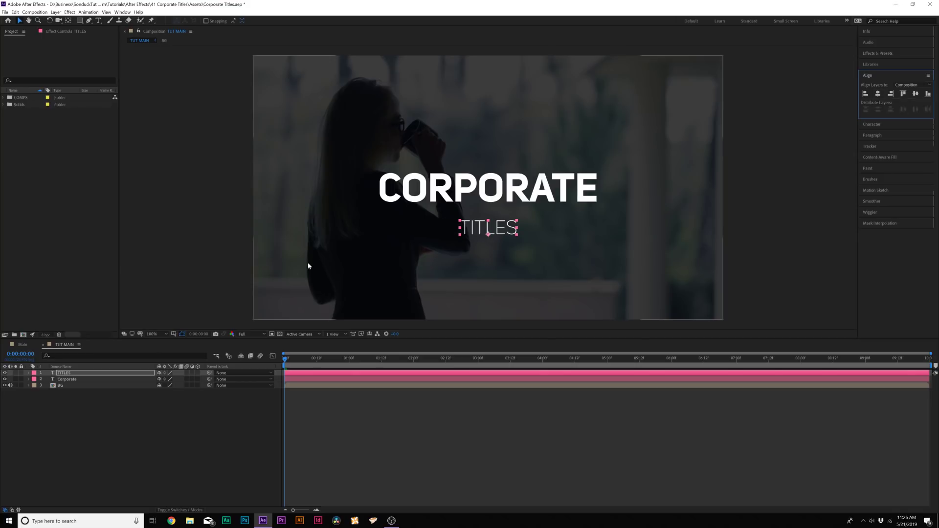
left_click_drag(493, 228, 489, 218)
Step: Change the fill color of the TITLES text to a light orange
left_click(100, 448)
left_click(104, 374)
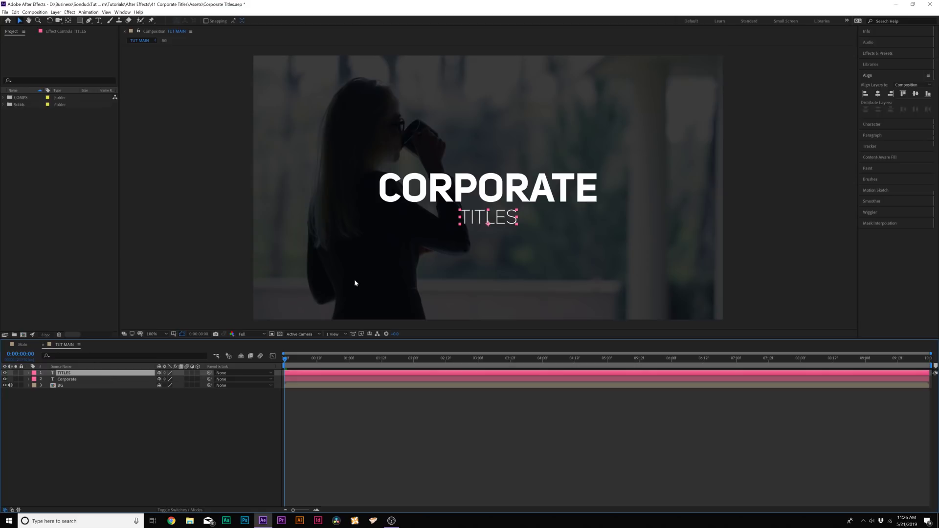
left_click(881, 124)
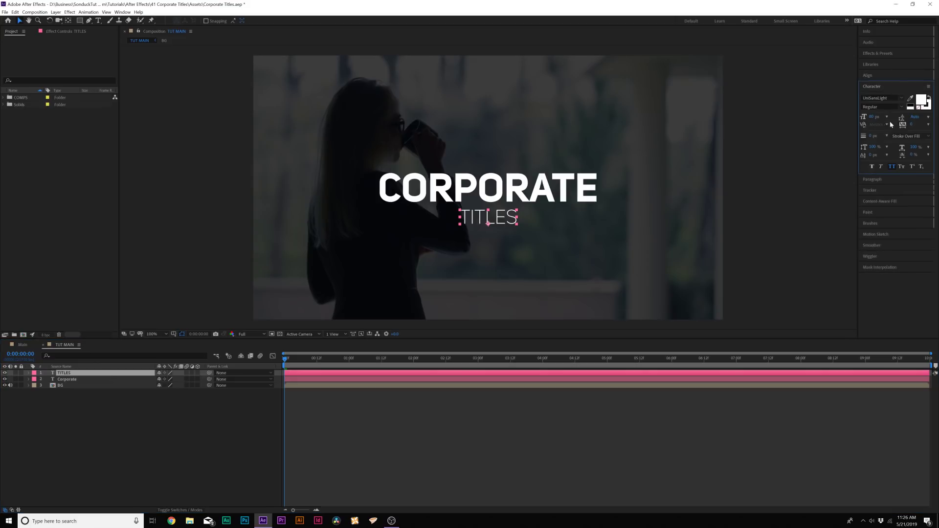
left_click(921, 100)
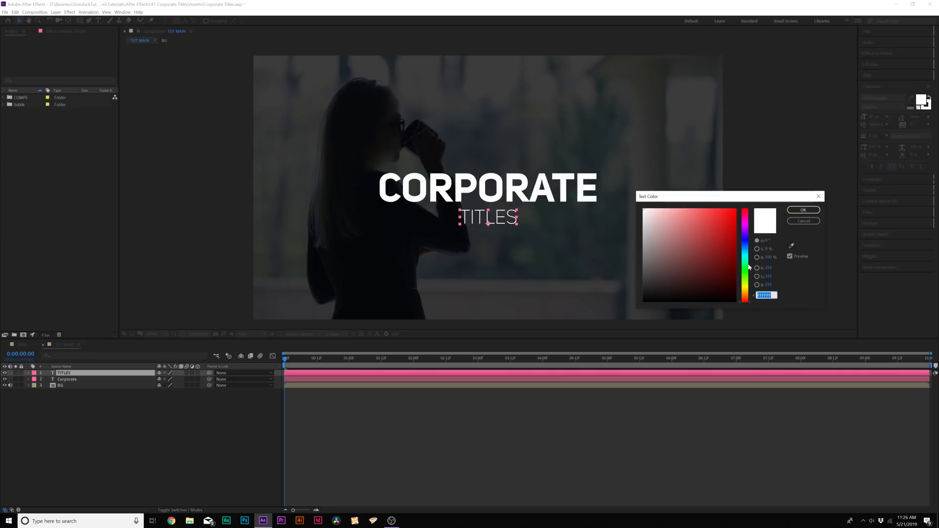
left_click(745, 295)
mouse_move(702, 225)
left_mouse_down()
mouse_move(700, 179)
mouse_move(678, 181)
left_mouse_up()
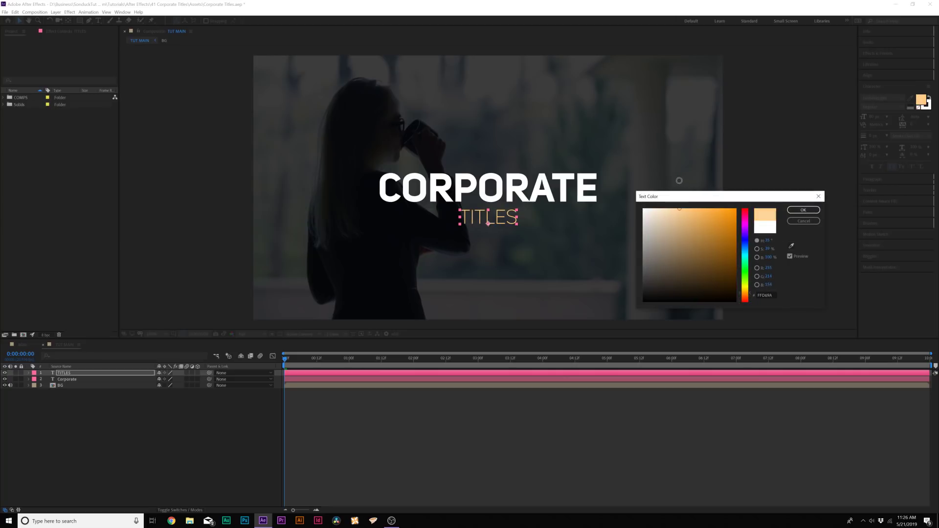
left_click(803, 210)
left_click(242, 459)
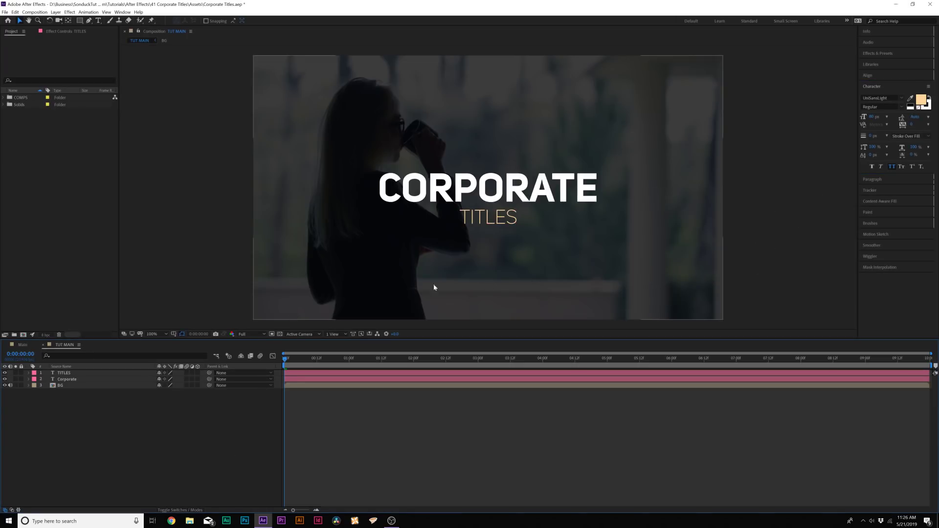
Step: Nudge the TITLES and Corporate layers slightly upward together, keeping their spacing
left_click(66, 373)
left_click(77, 379, "shift")
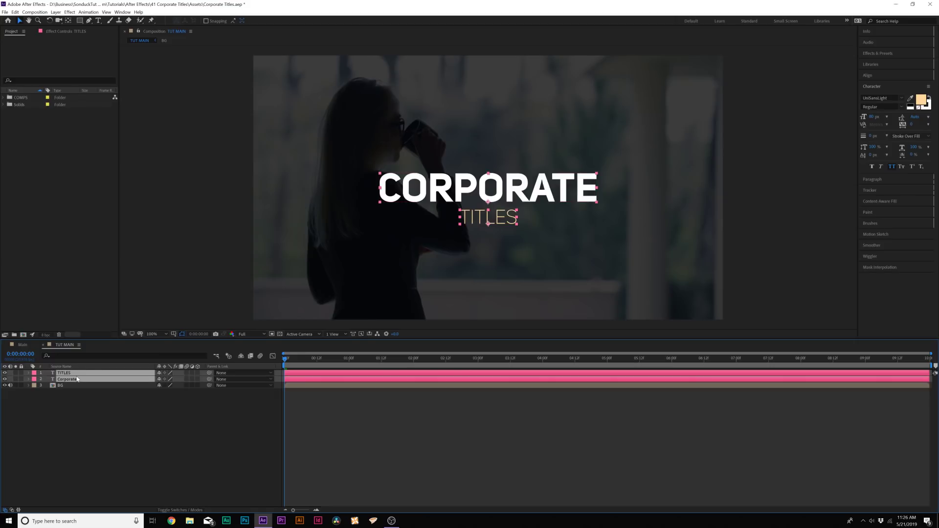
left_click(512, 181)
key("Up")
key("Up")
key("Up")
key("Up")
key("Up")
key("Up")
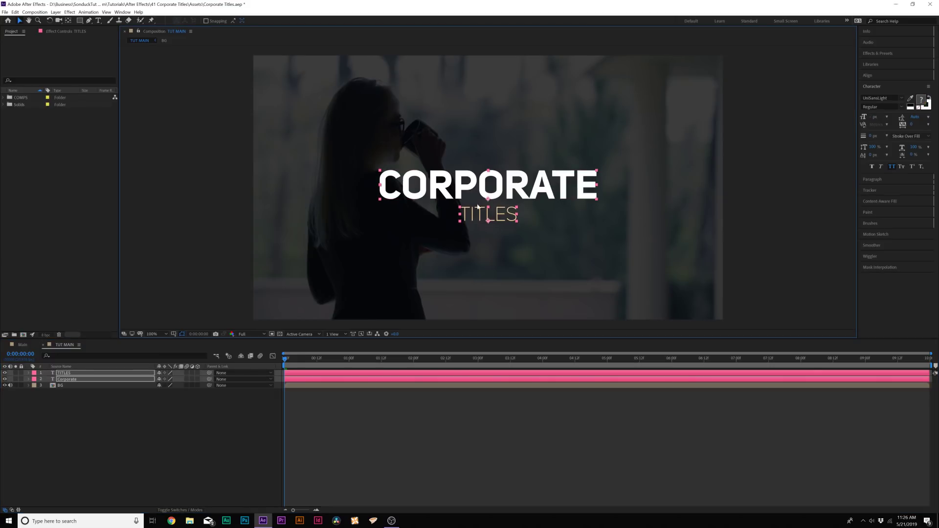
left_click(159, 412)
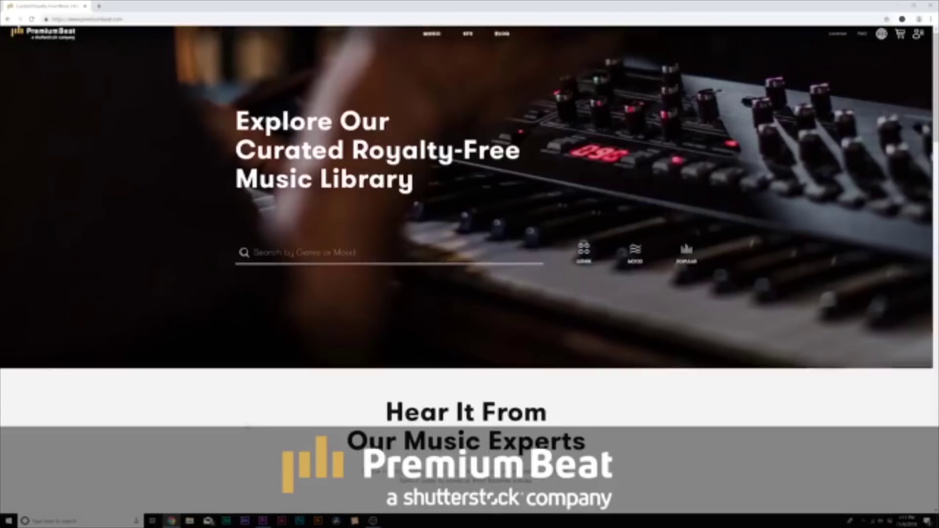
Step: On the PremiumBeat website, open the most popular royalty-free music list and preview the Autumn Eyes track
scroll(469, 225, "down", 3)
scroll(223, 388, "down", 4)
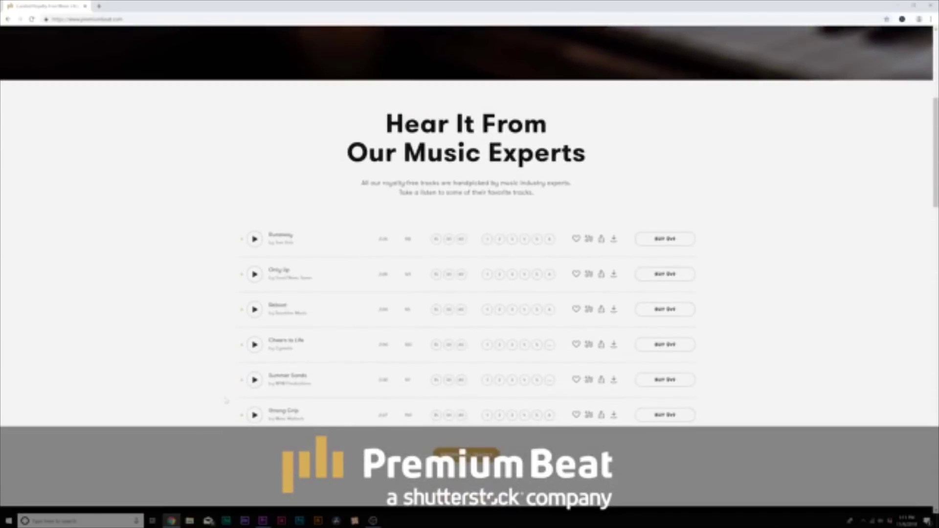
scroll(223, 388, "down", 1)
left_click(466, 379)
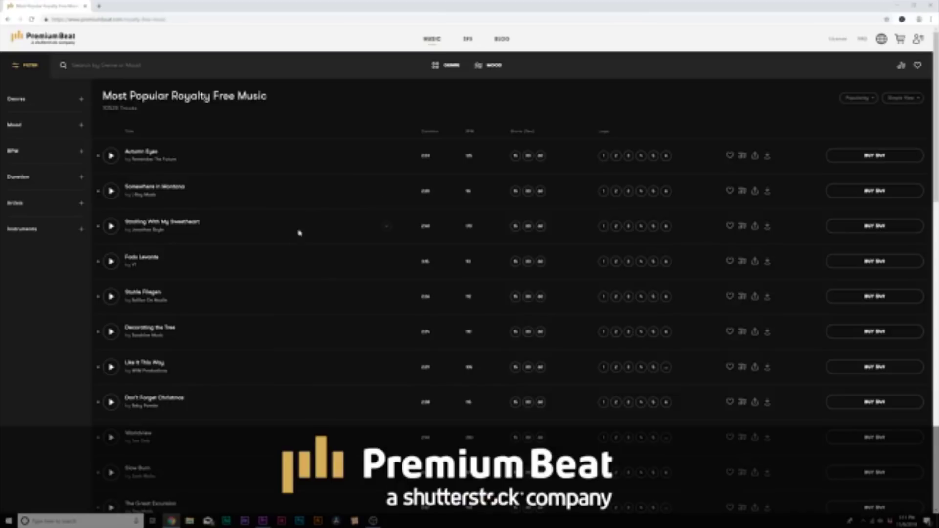
left_click(111, 156)
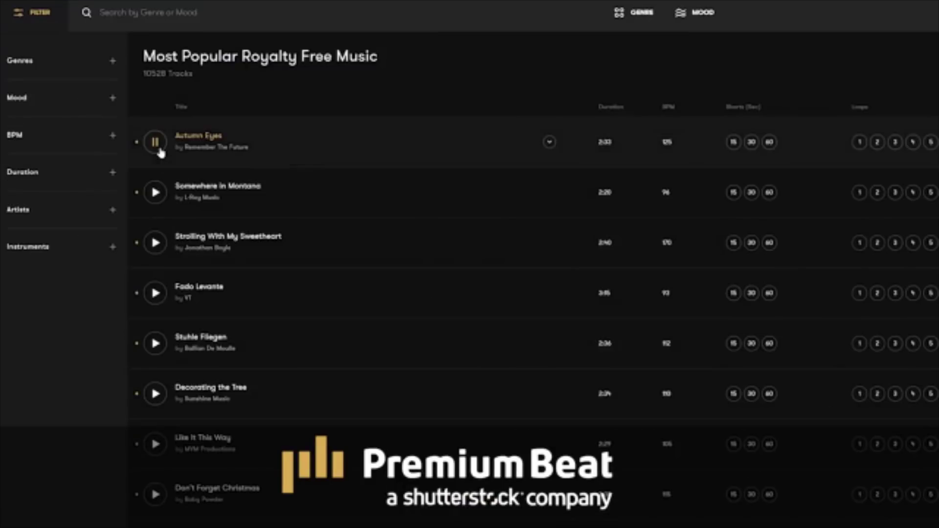
Step: Browse down through the tracks in the most popular royalty-free music list
key("Down")
key("Down")
key("Down")
key("Down")
key("Down")
key("Down")
key("Down")
key("Down")
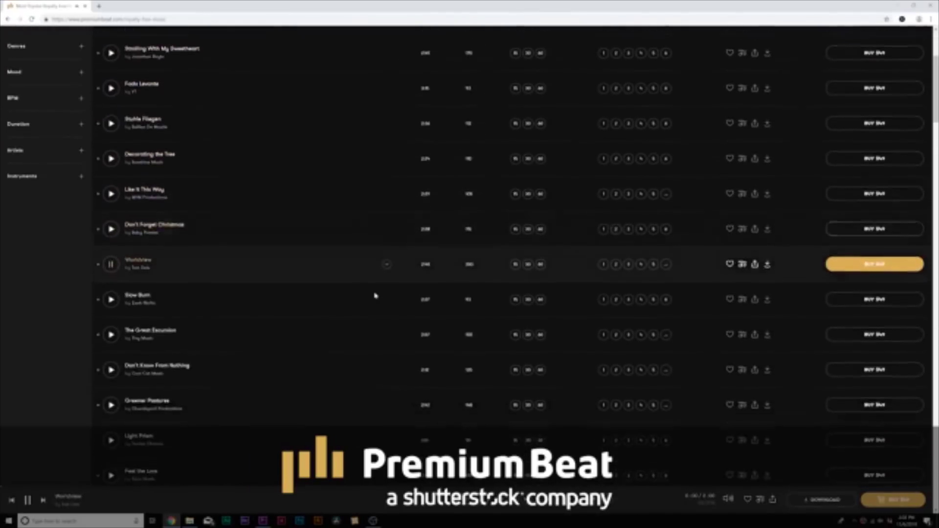
key("Down")
key("Down")
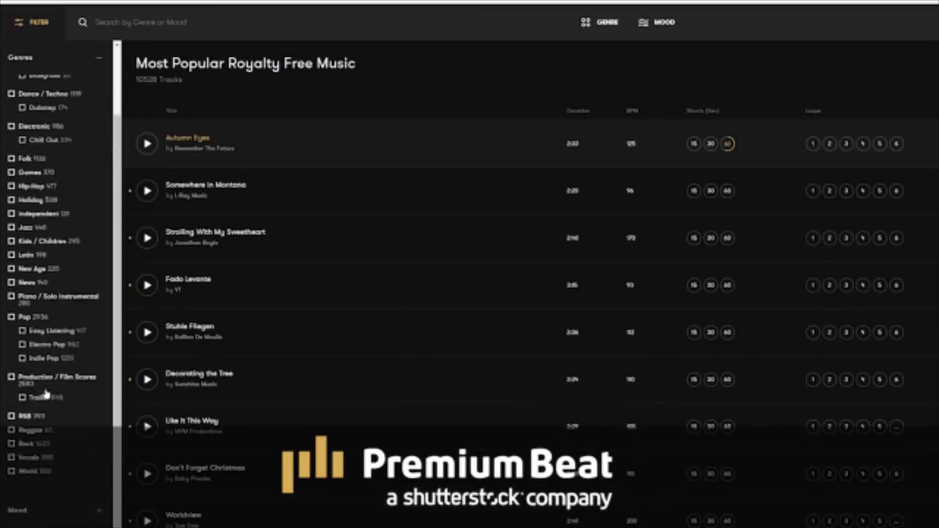
Step: Look over the genre filters available for the PremiumBeat music library
scroll(20, 142, "up", 3)
left_click(106, 67)
left_click(41, 110)
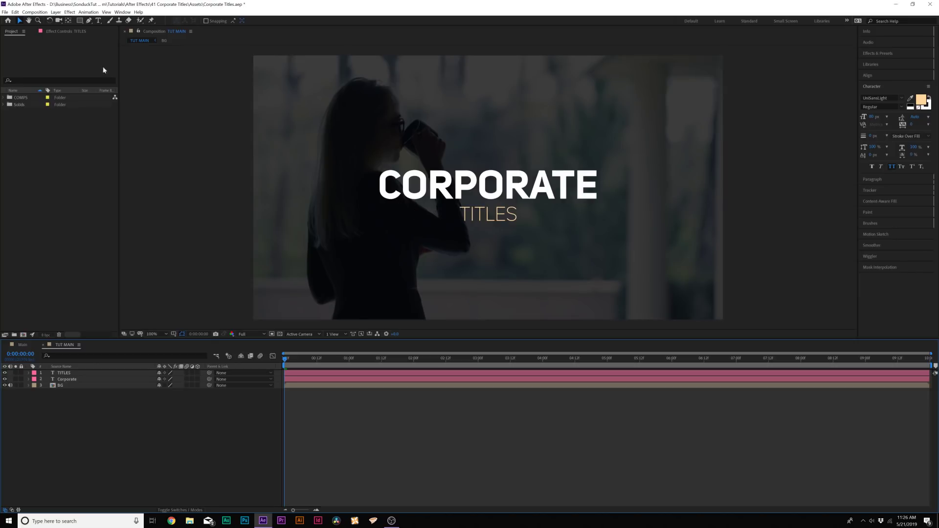
Step: Draw a rectangle with no fill and a solid yellow stroke around the word CORPORATE
left_click(80, 20)
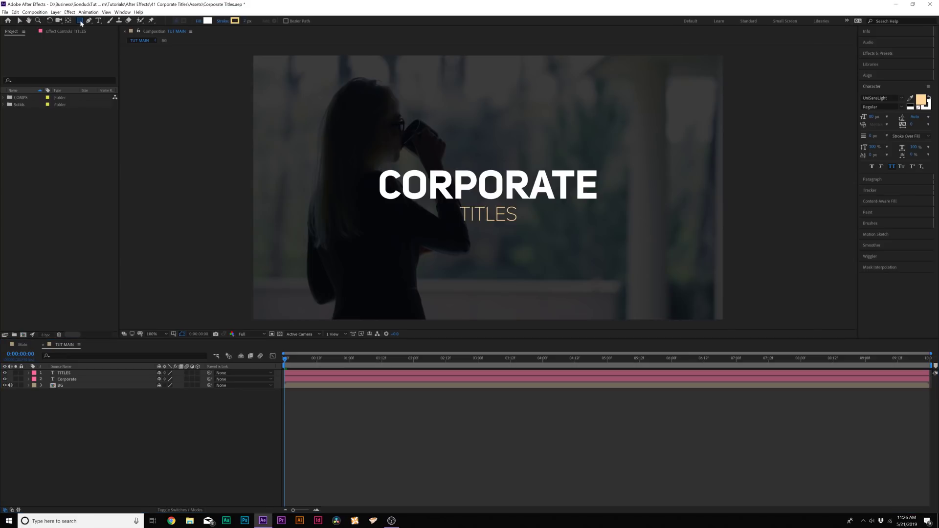
left_click(198, 21)
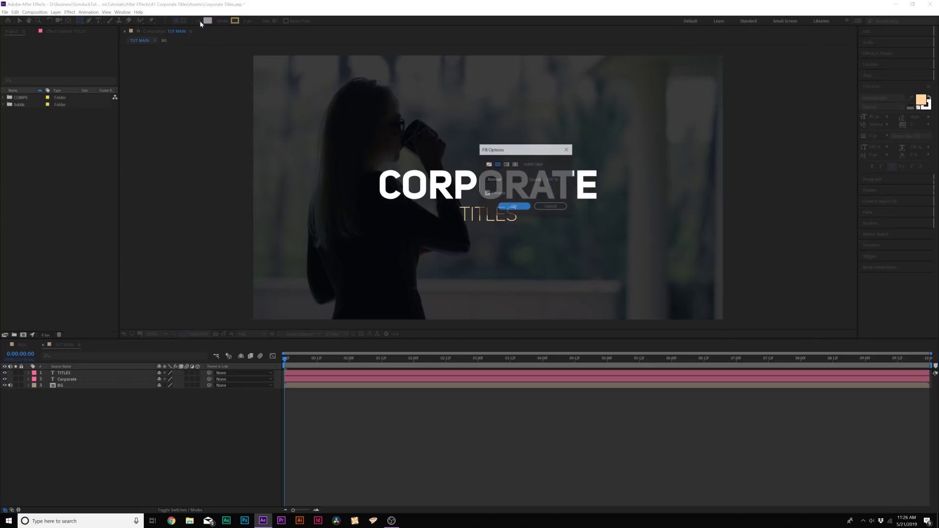
left_click(489, 164)
left_click(506, 209)
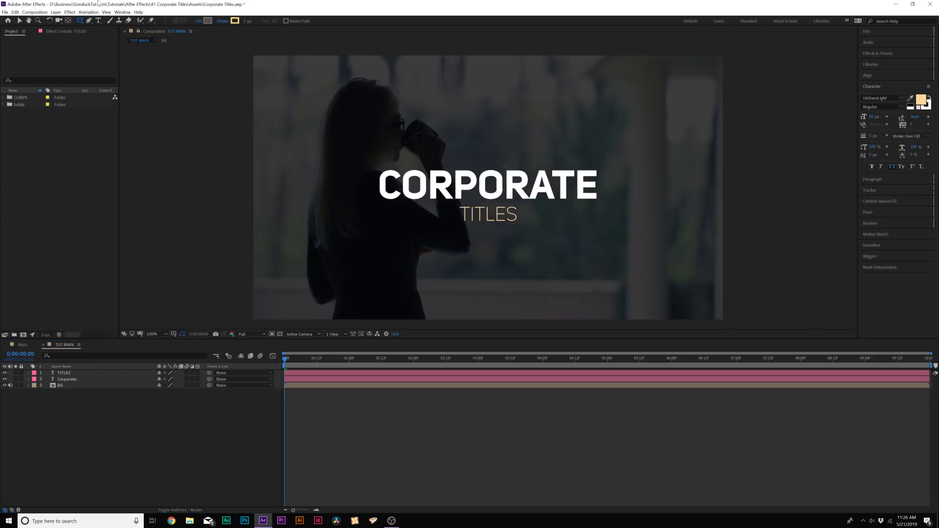
left_click(222, 21)
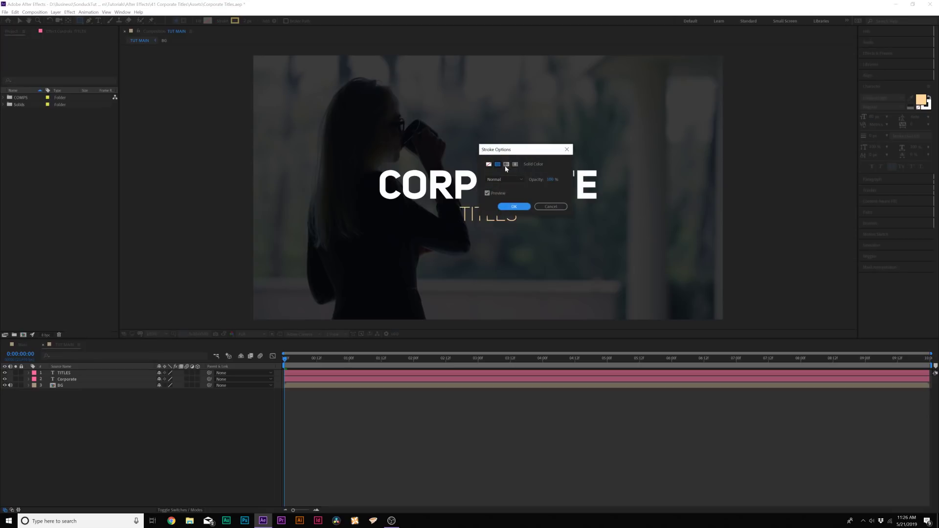
left_click(513, 207)
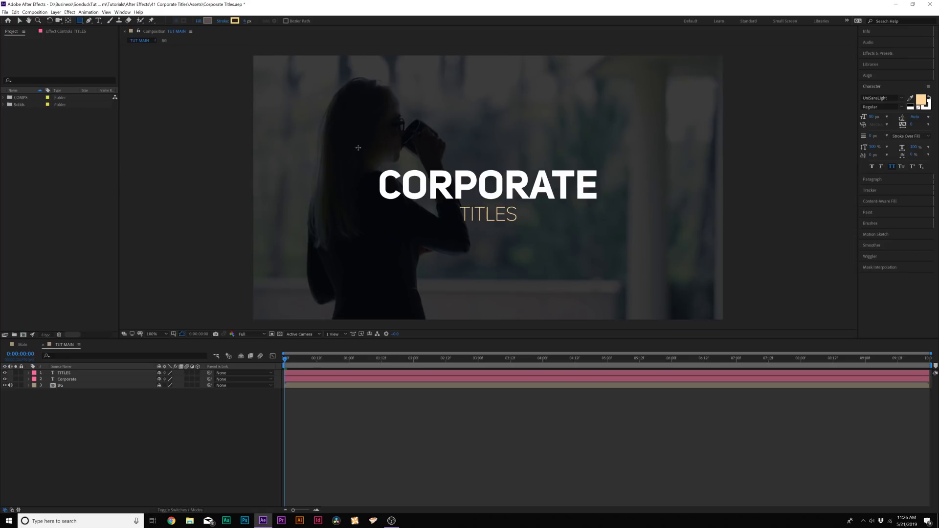
left_click_drag(369, 214, 615, 157)
left_click(125, 433)
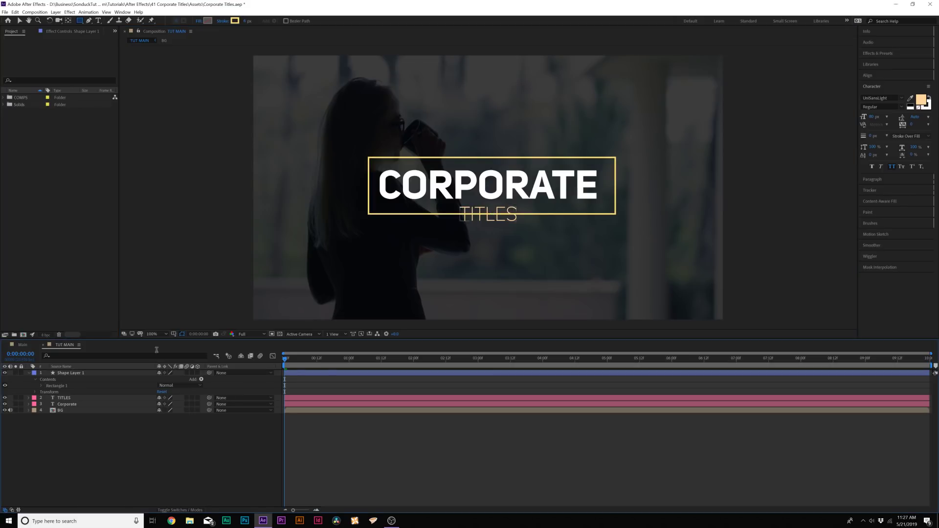
Step: Center the rectangle layer horizontally in the composition, and nudge it and the TITLES layer slightly upward
left_click(104, 373)
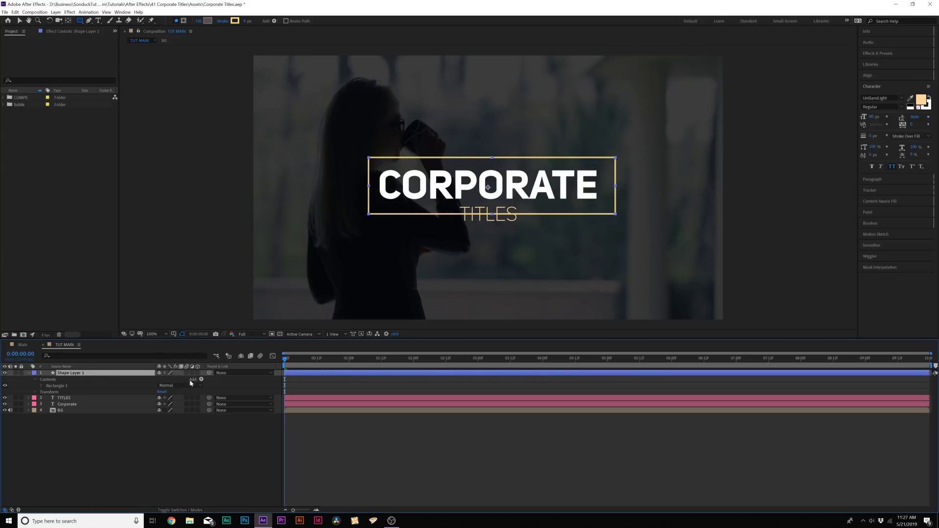
left_click(869, 76)
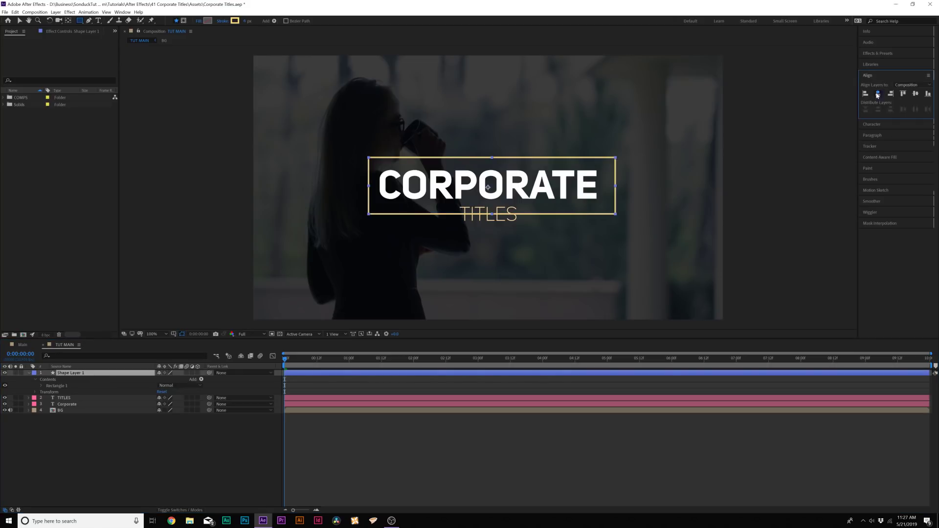
left_click(878, 94)
left_click(914, 94)
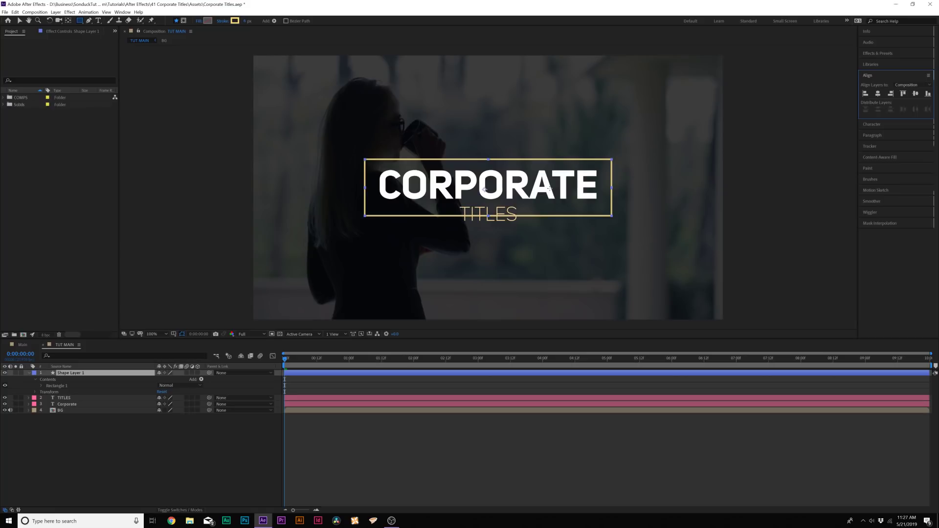
key("ctrl+z")
key("Up")
key("Up")
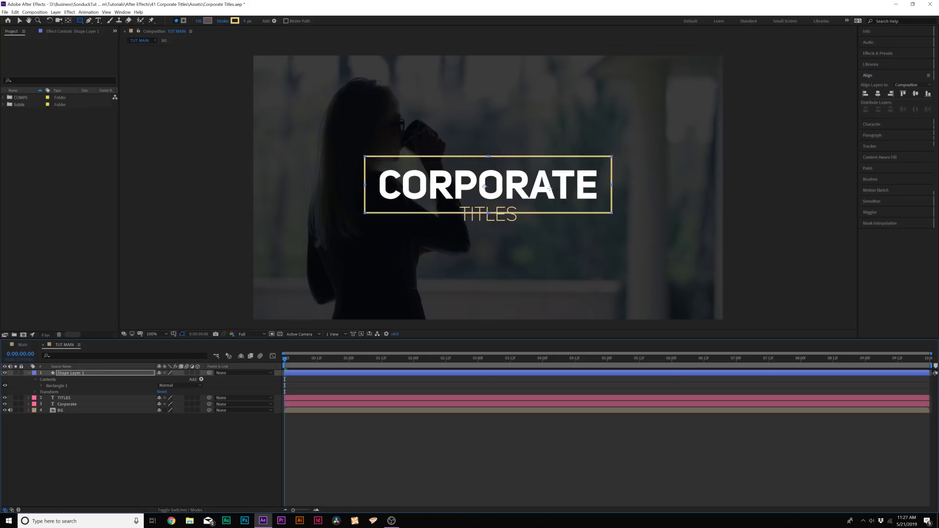
left_click(67, 398)
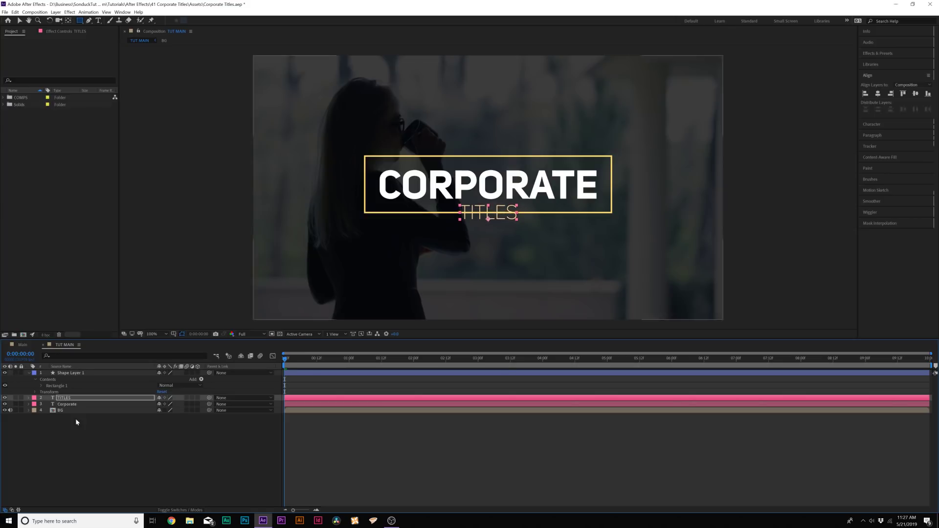
left_click(75, 418)
Step: Add Trim Paths to the rectangle, with Start 15% and Offset 78°, to open a gap around TITLES
left_click(66, 373)
left_click(201, 379)
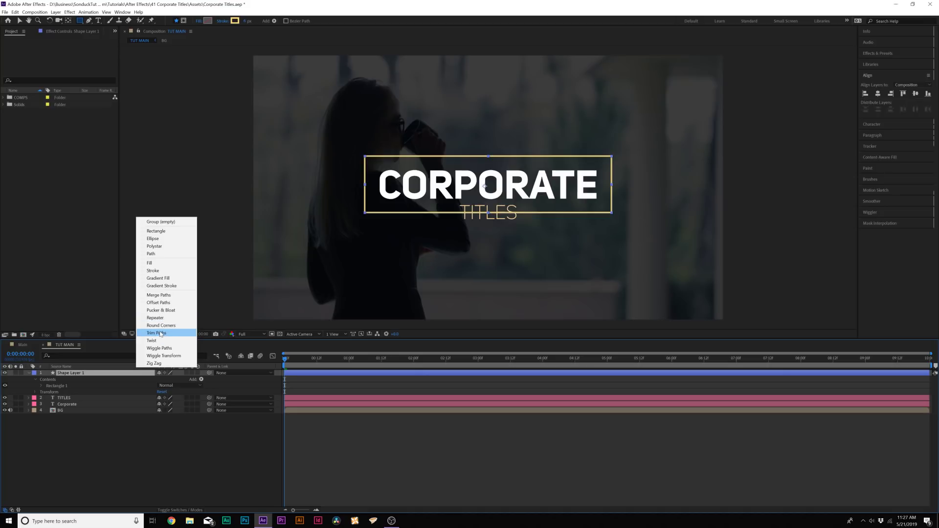
left_click(162, 333)
left_click(41, 392)
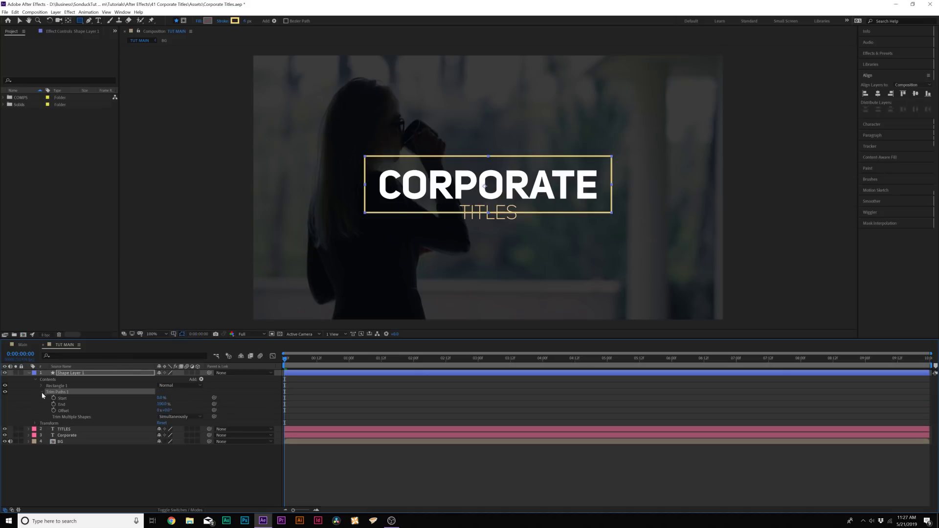
left_click_drag(160, 398, 194, 409)
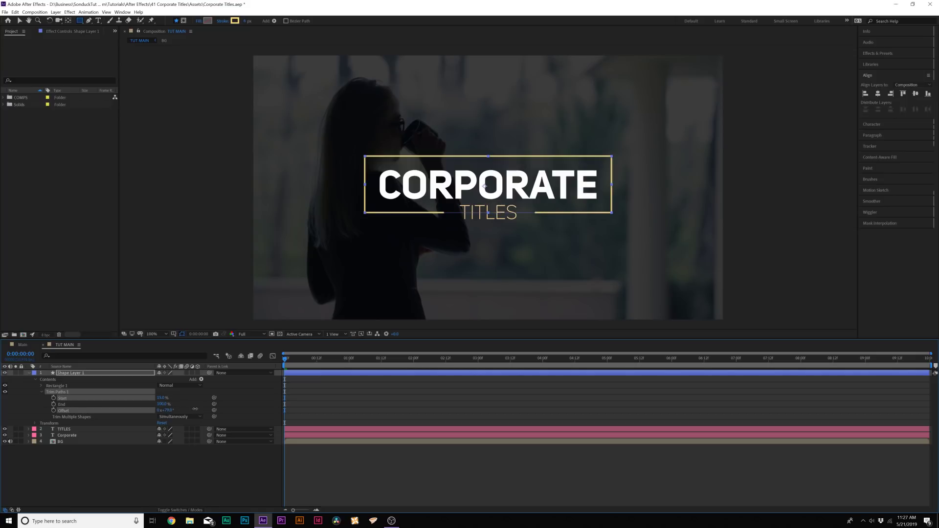
left_click_drag(195, 410, 194, 410)
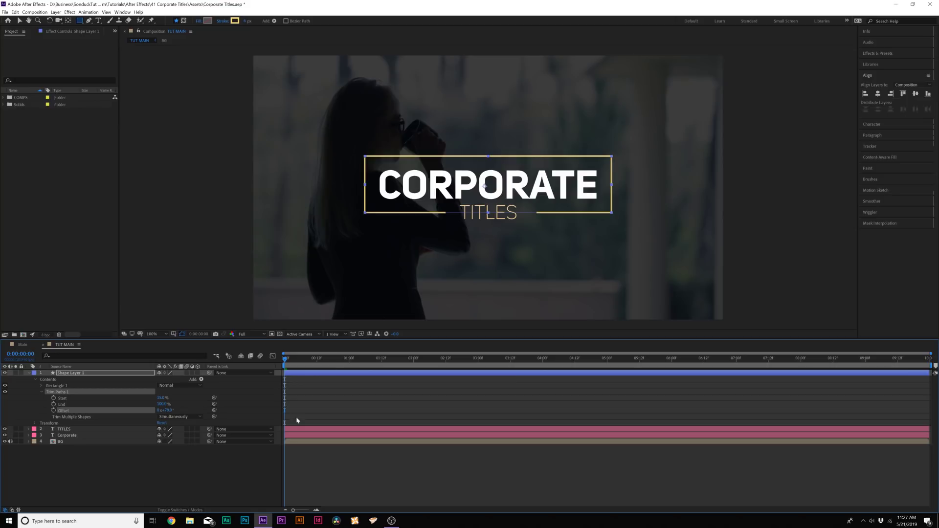
left_click(245, 467)
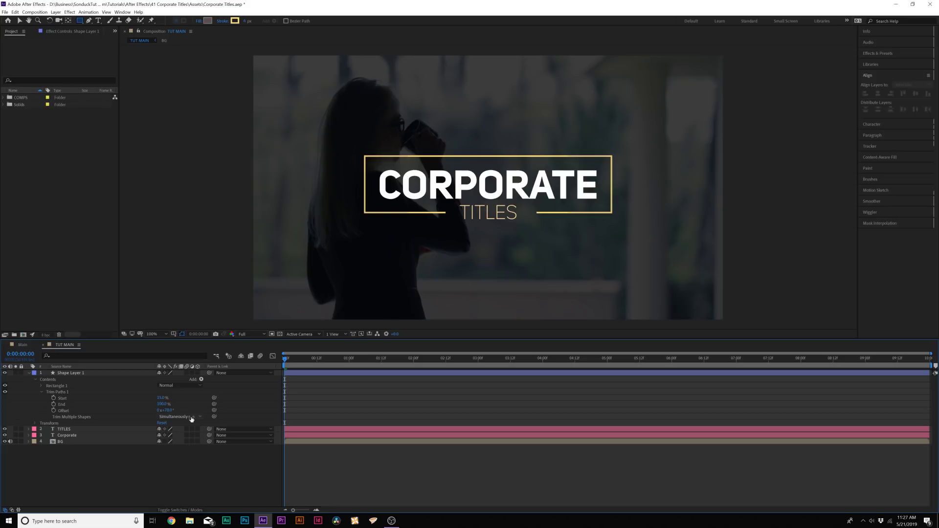
Step: Keyframe the rectangle's Trim Paths Start and End, and move both keyframes to about one second
left_click(54, 397)
left_click(54, 404)
left_click_drag(280, 396, 351, 399)
left_click(331, 394)
Step: Set the rectangle's trim Start and End both to 58% at frame 0, and preview the line reveal
left_click_drag(155, 399, 172, 400)
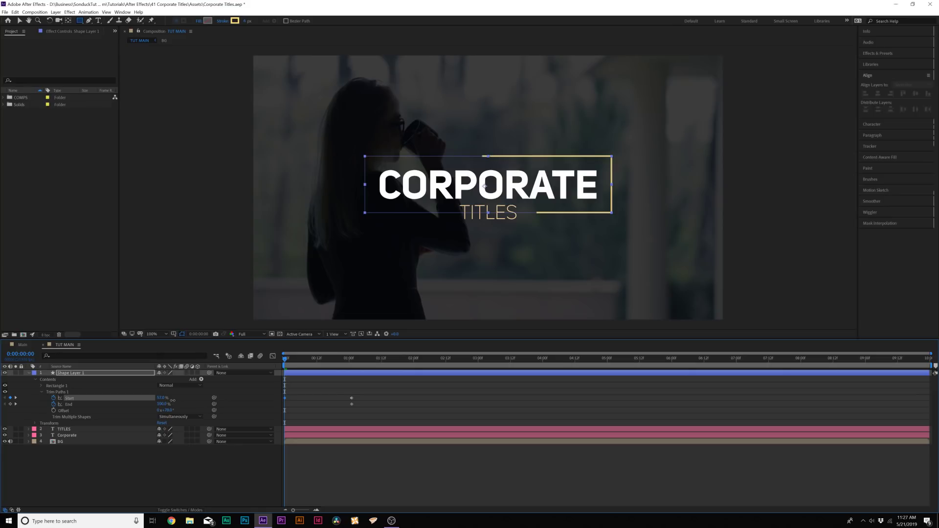
left_click_drag(173, 400, 149, 406)
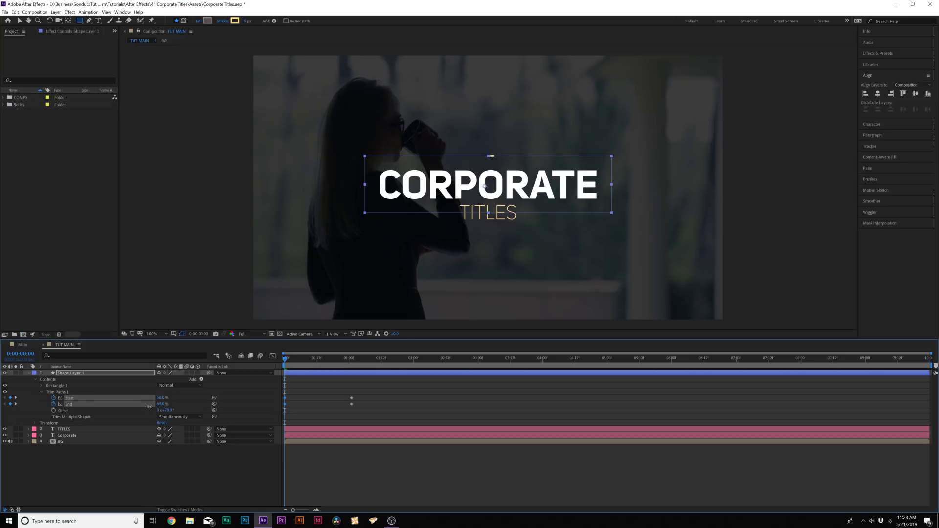
left_click(160, 404)
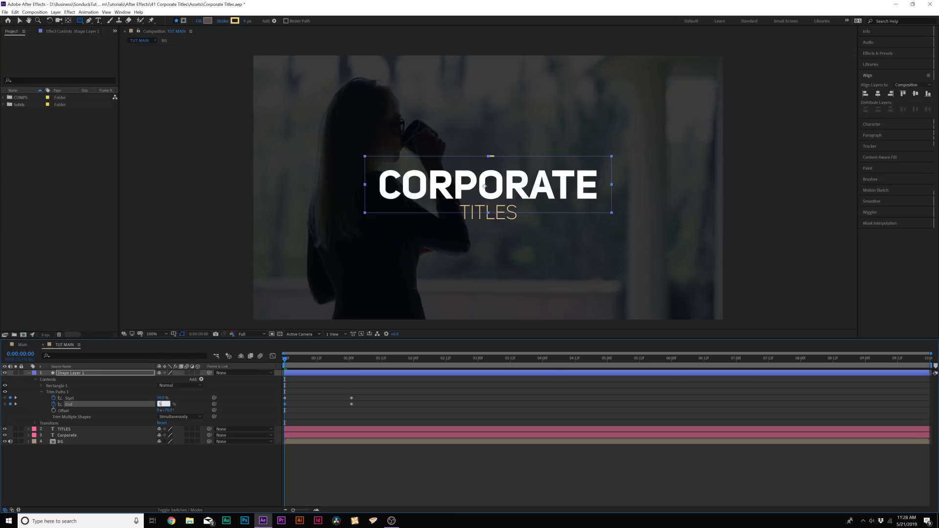
type("58")
key("Return")
key("space")
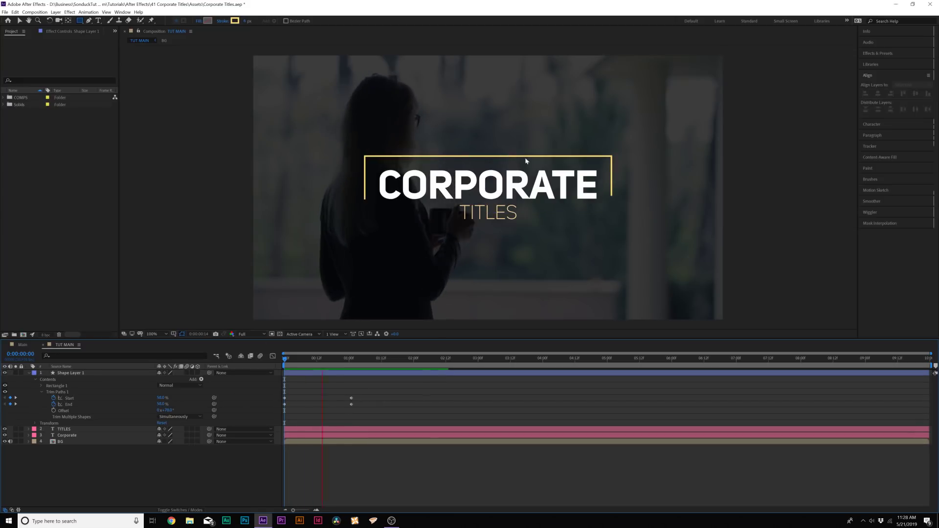
key("space")
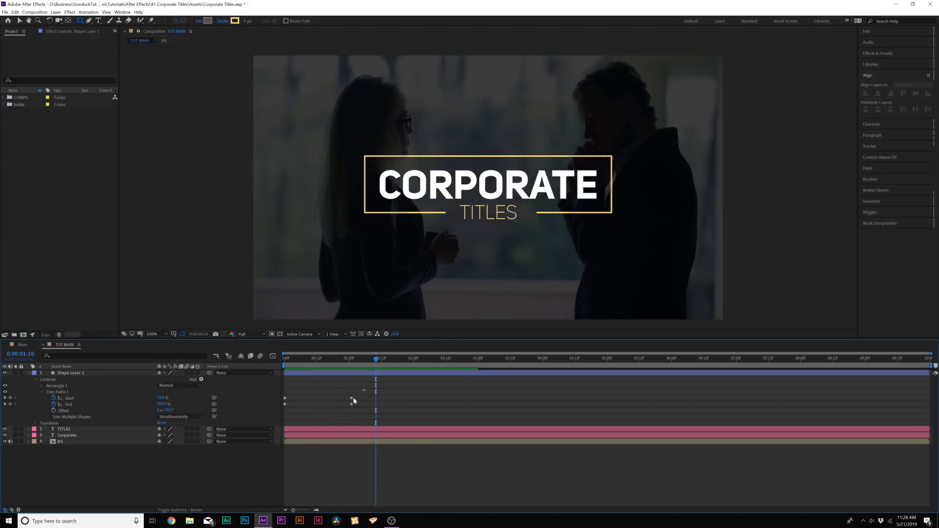
Step: Apply Easy Ease to the rectangle's trim keyframes, move the ending pair to about 0:00:01:16, and preview
left_click_drag(364, 394, 233, 429)
key("F9")
left_click(357, 394)
mouse_move(357, 394)
left_mouse_down()
mouse_move(350, 399)
mouse_move(391, 401)
left_mouse_up()
key("space")
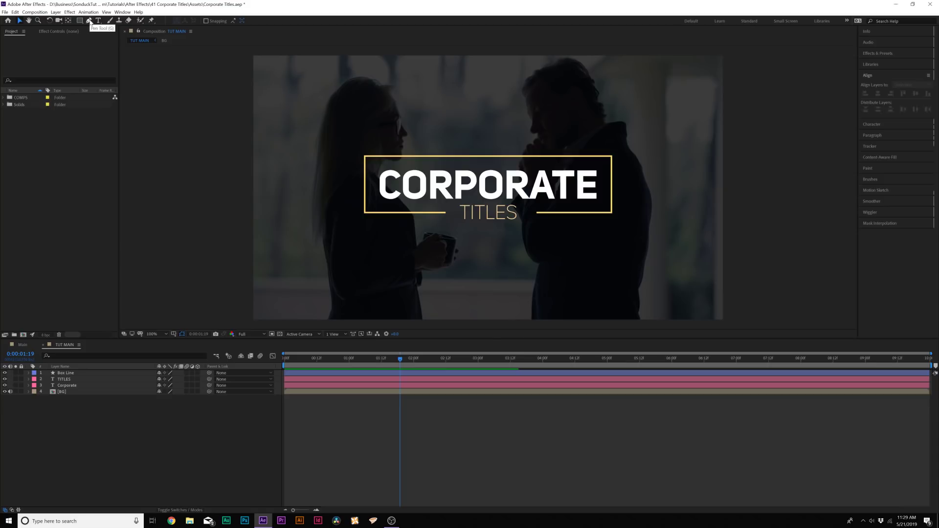
Step: Draw a short horizontal Pen tool line below the left part of the box, with a 3 px stroke
left_click(90, 22)
key("period")
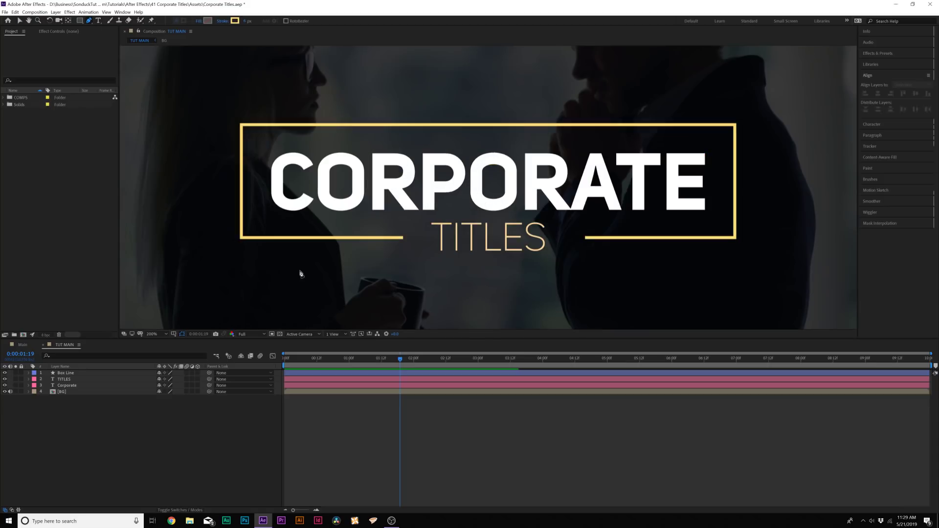
left_click(267, 259)
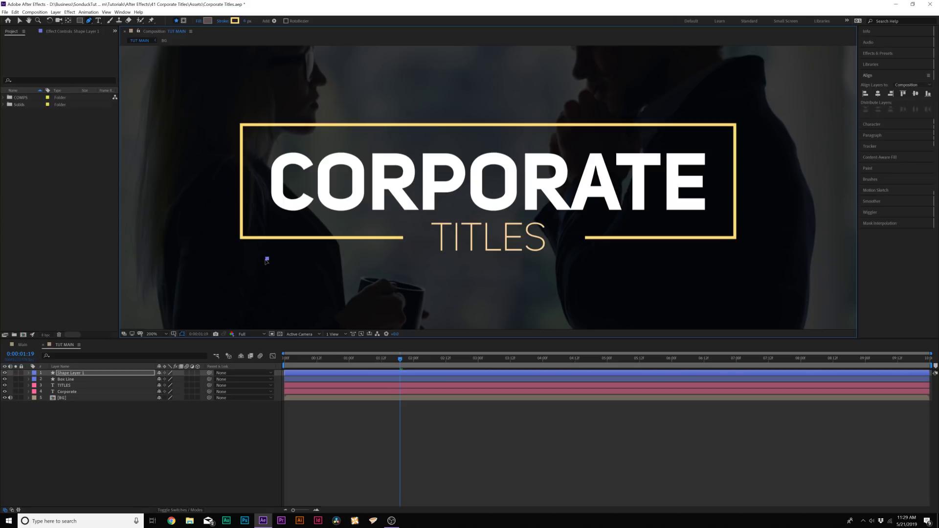
left_click(368, 259)
left_click(246, 21)
type("3")
key("Return")
left_click(151, 412)
Step: Add Trim Paths to the short line layer and keyframe its Start and End at 0:00:01:06
left_click(77, 375)
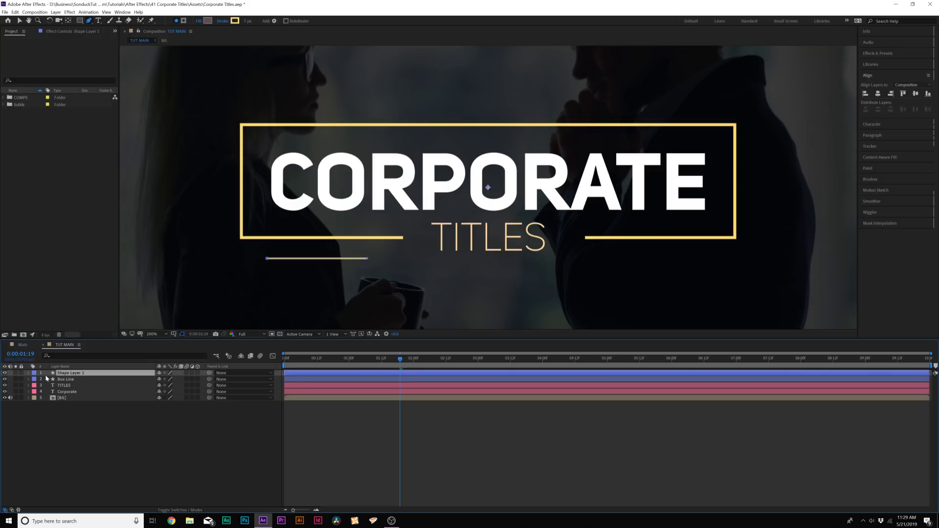
left_click(27, 373)
left_click(201, 380)
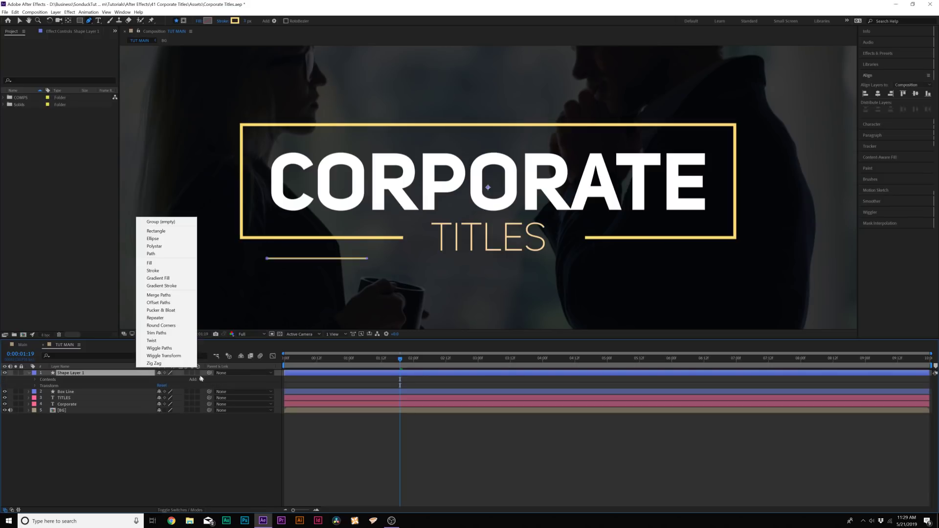
left_click(155, 333)
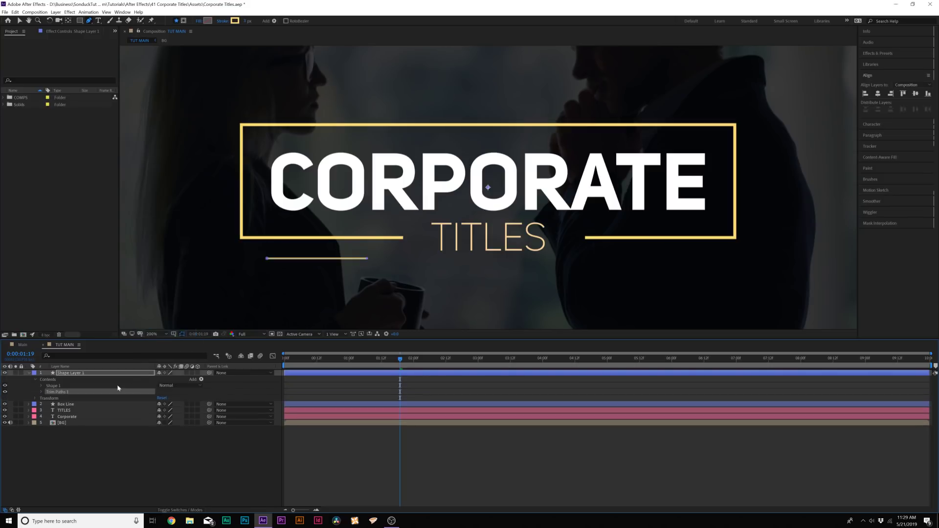
left_click(317, 364)
key("space")
left_click(41, 391)
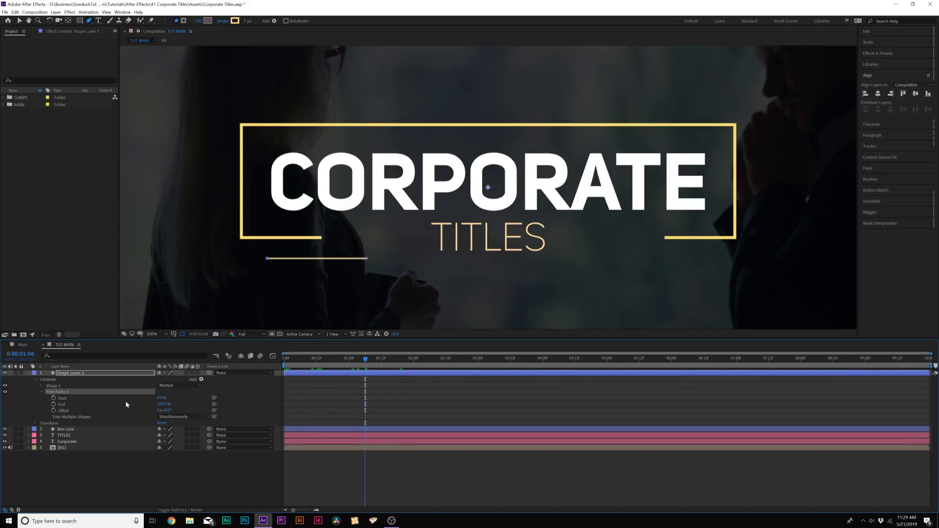
left_click(54, 404)
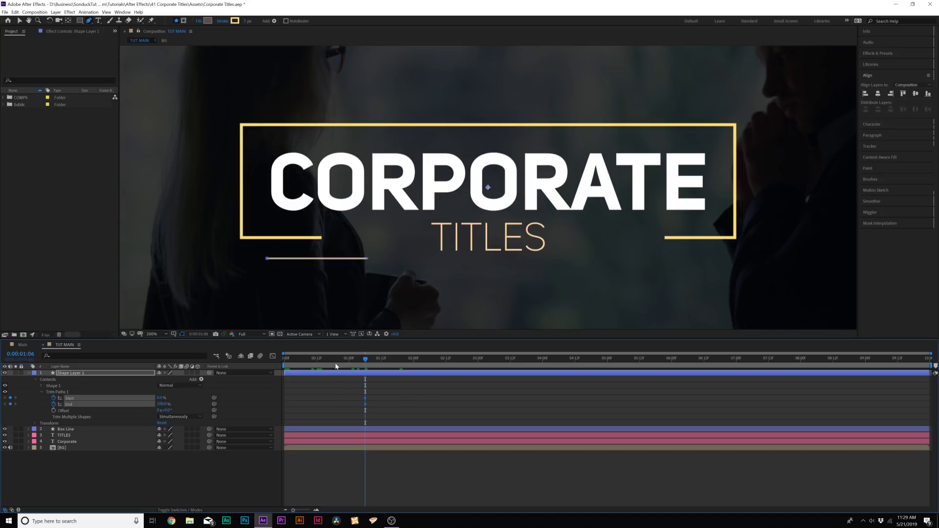
Step: Set the short line's trim Start and End both to 50% at 0:00:00:07, then return to 0:00:01:06
left_click(303, 361)
left_click_drag(162, 397, 168, 398)
left_click(160, 397)
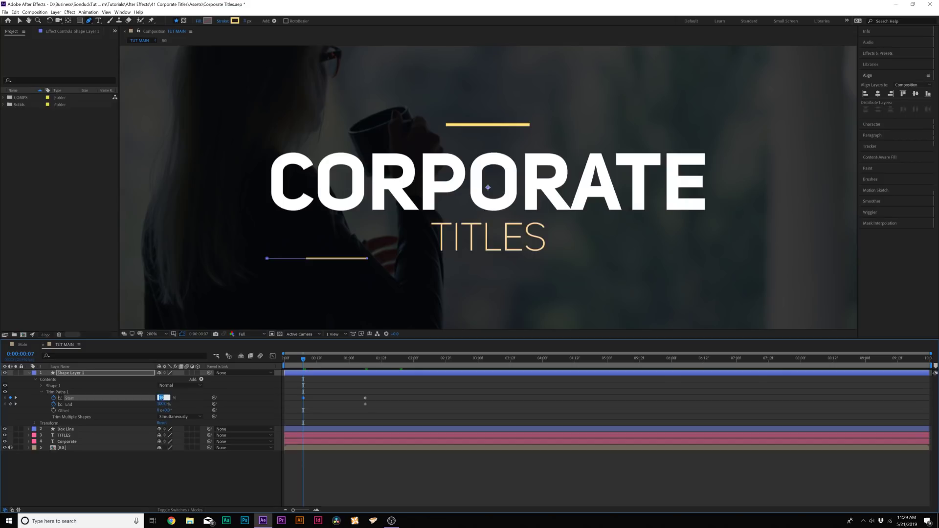
type("50")
key("Tab")
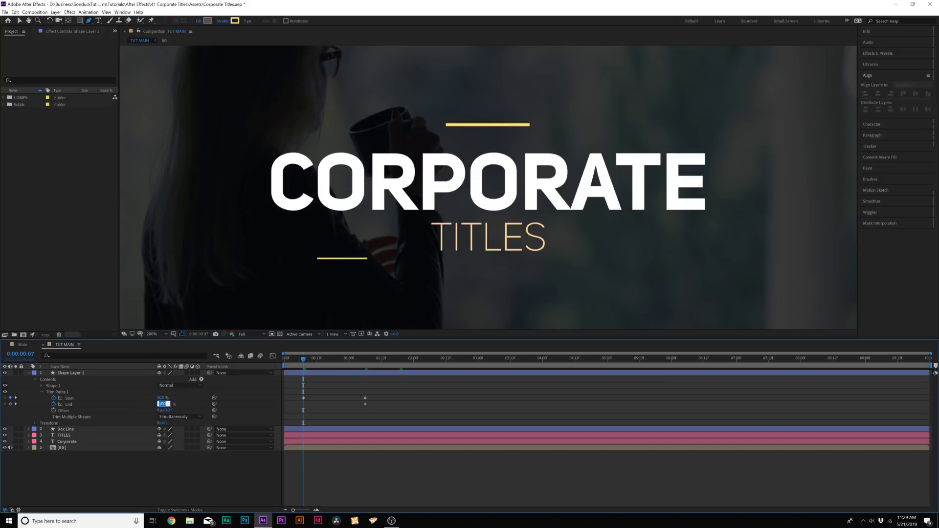
type("50")
key("Return")
left_click_drag(303, 360, 265, 416)
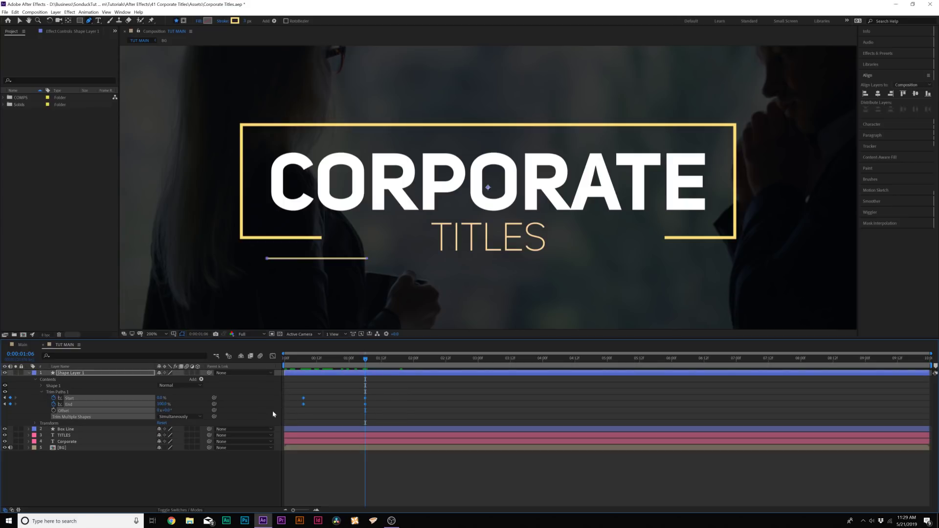
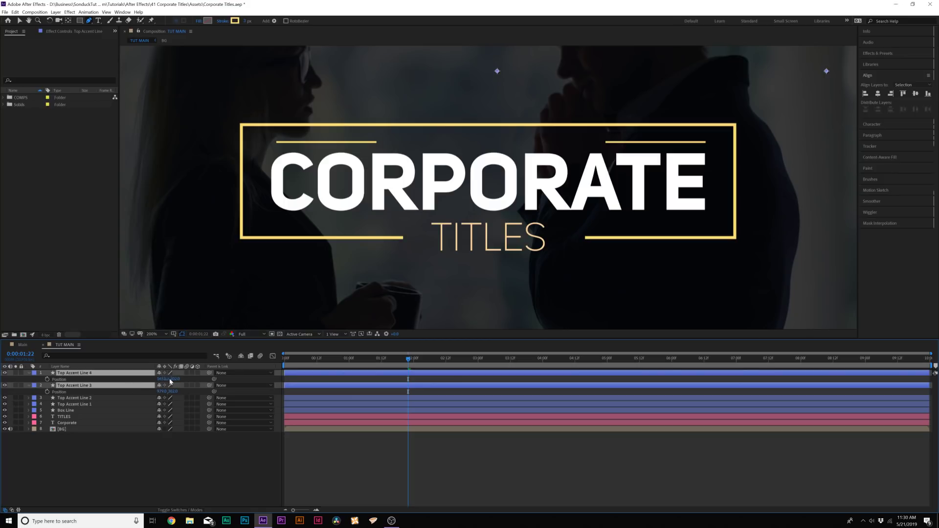
Step: Move the Top Accent Line 3 and Top Accent Line 4 layers straight down to just below the box
left_click_drag(168, 381, 258, 388)
left_click(212, 448)
Step: Remove the existing trim Start and End keyframes from the Top Accent Line 3 and Top Accent Line 4 layers
key("u")
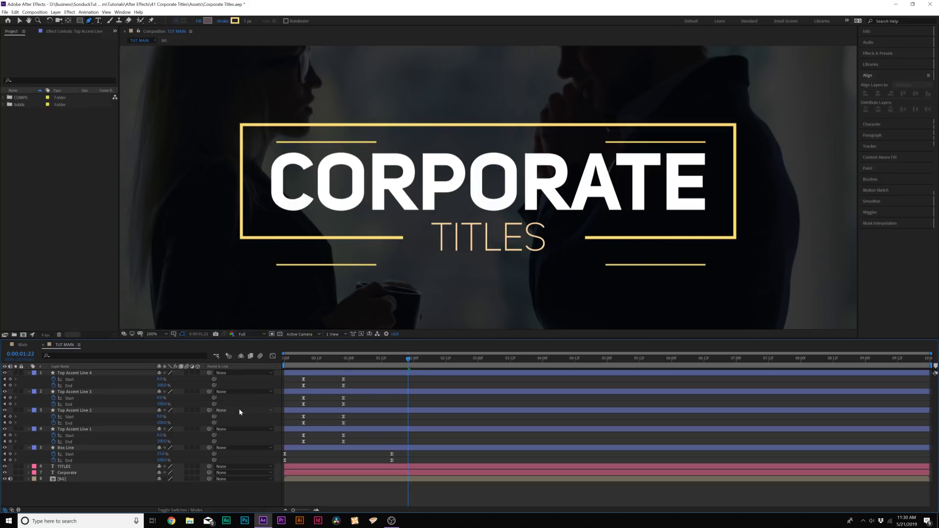
left_click(78, 373)
left_click(54, 392, "shift")
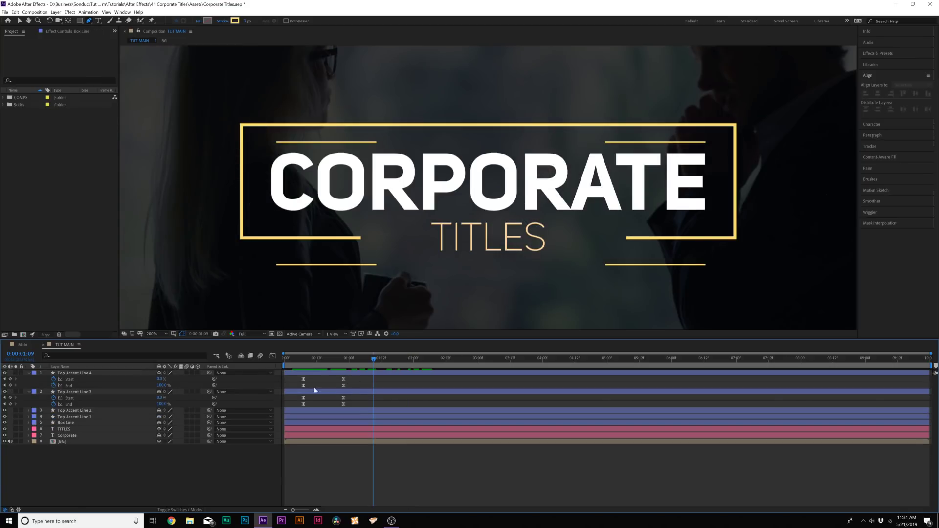
key("ctrl+Up")
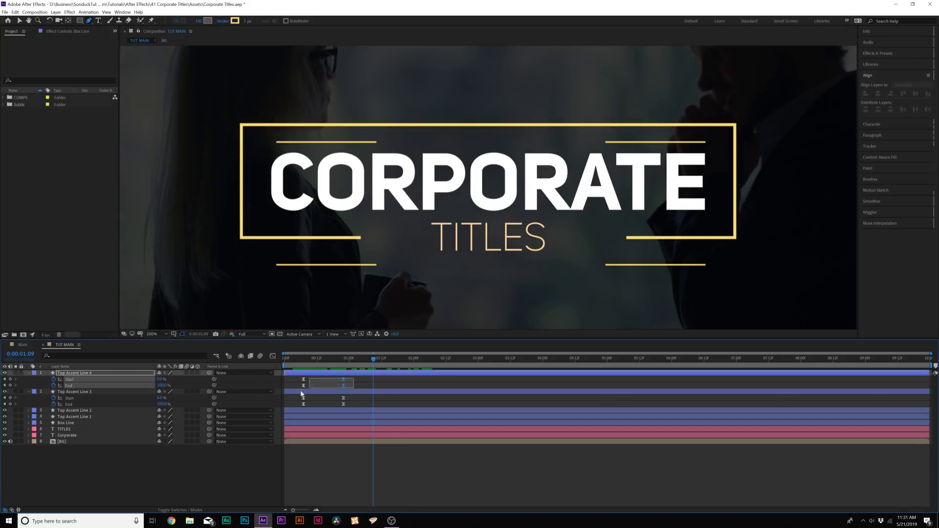
key("ctrl+Down")
key("ctrl+v")
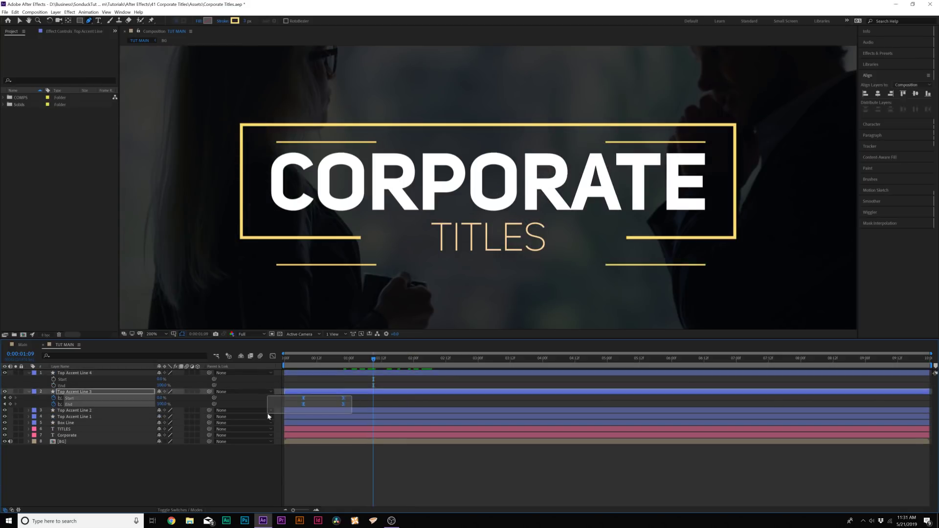
Step: Keyframe Top Accent Line 4's trim End from 0% at 0:00:00:12 to 100% at 0:00:01:14
left_click(322, 364)
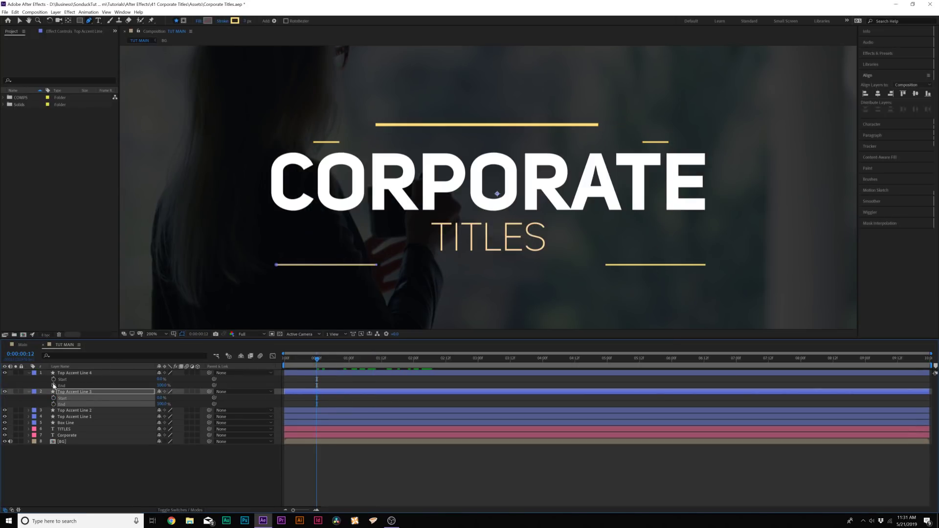
key("ctrl+Up")
key("ctrl+v")
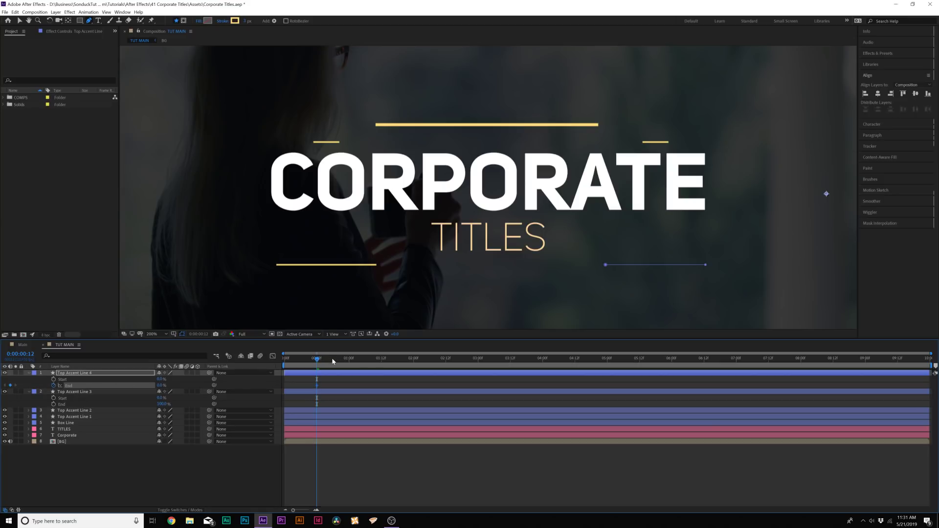
key("space")
left_click_drag(160, 387, 826, 193)
left_click(350, 499)
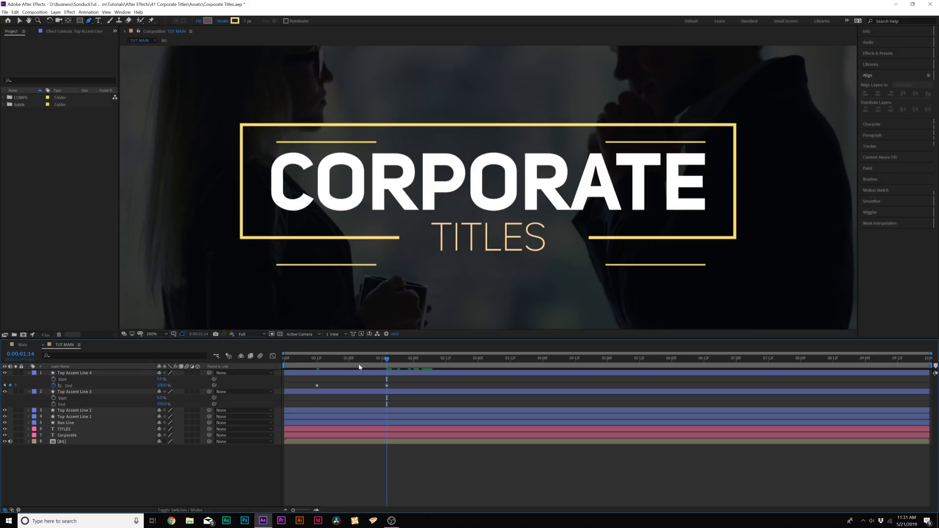
Step: Keyframe Top Accent Line 4's trim Start from 0% at 0:00:00:15 to 100% at 0:00:01:20, then shift both keyframes to end at 0:00:02:04
key("space")
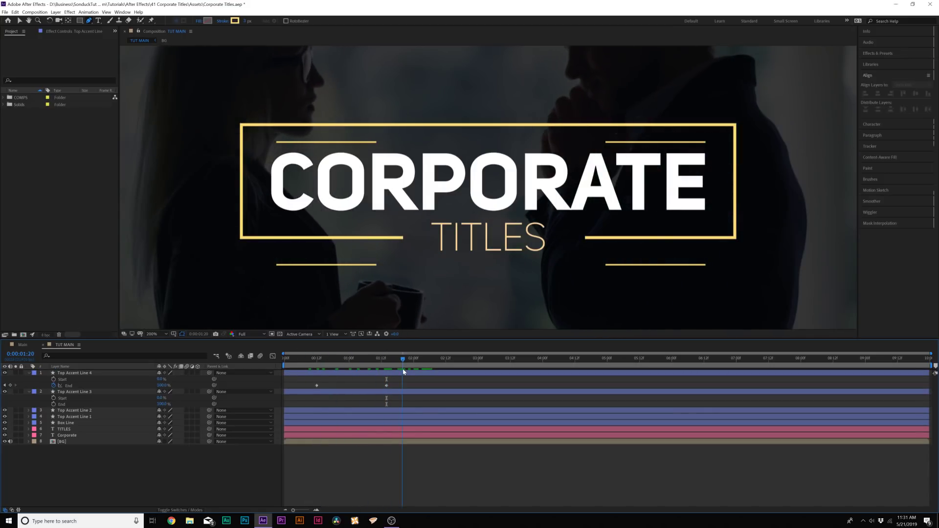
left_click(324, 360)
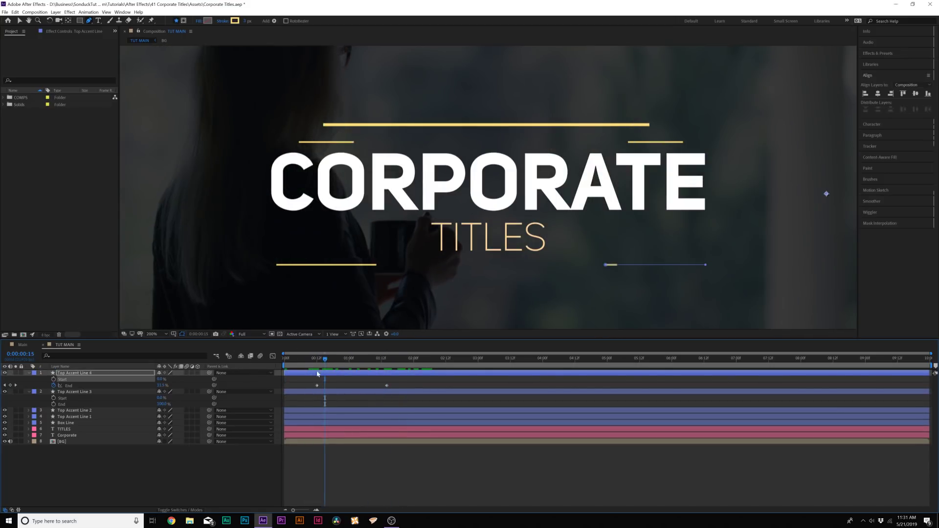
left_click(53, 379)
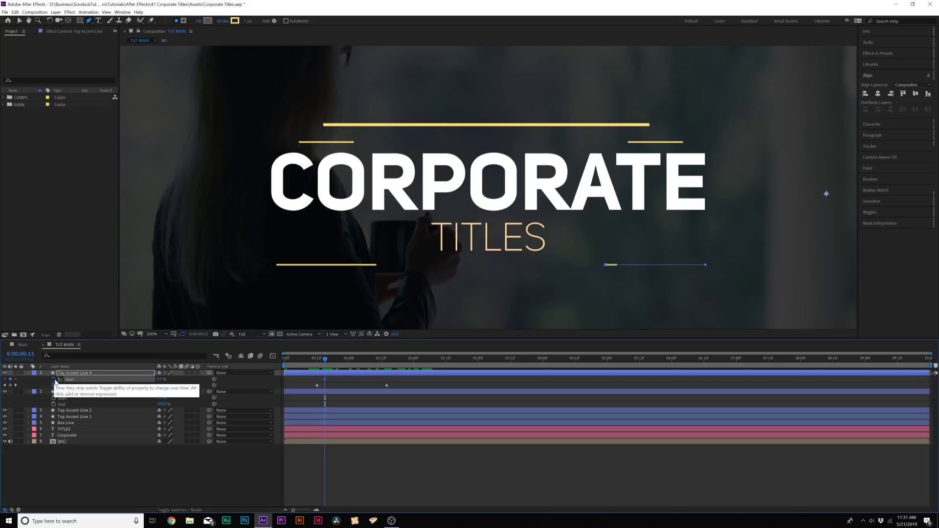
left_click(402, 360)
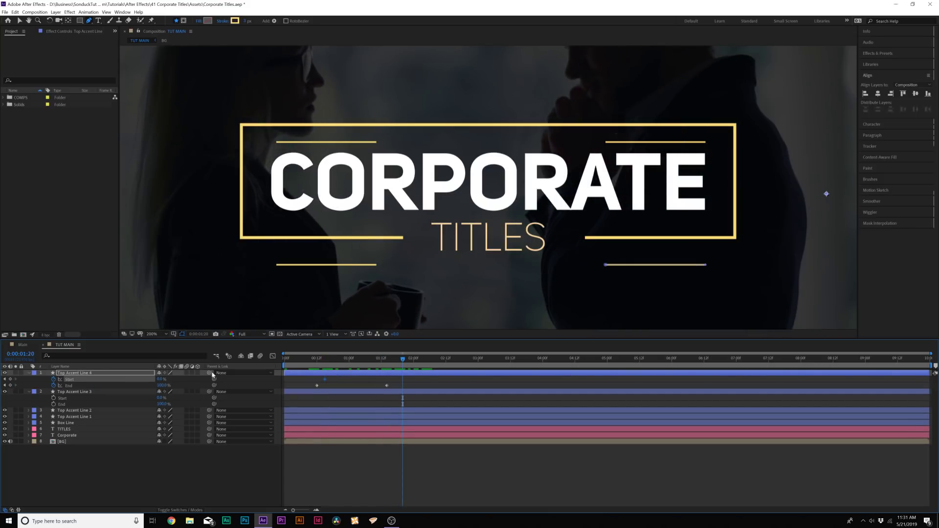
left_click_drag(402, 360, 313, 380)
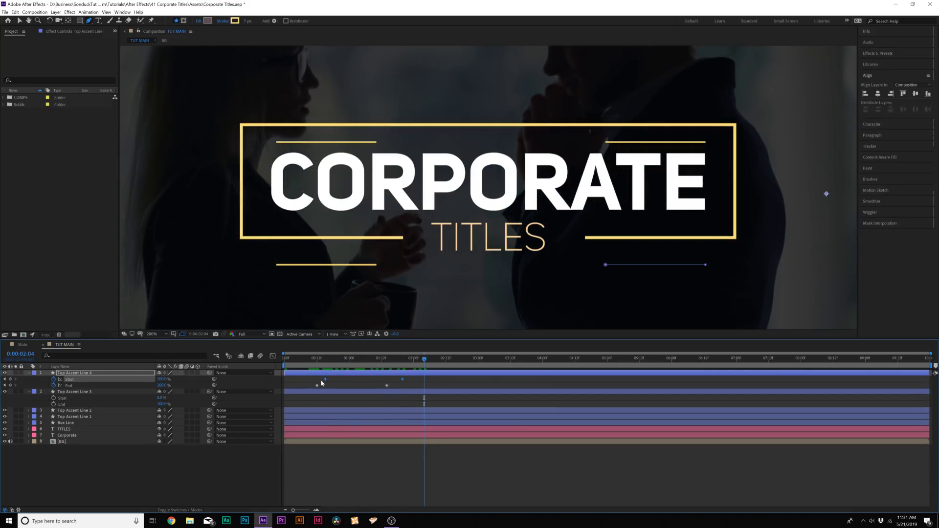
Step: Preview the line animation and apply Easy Ease to all of Top Accent Line 4's Start and End keyframes
key("space")
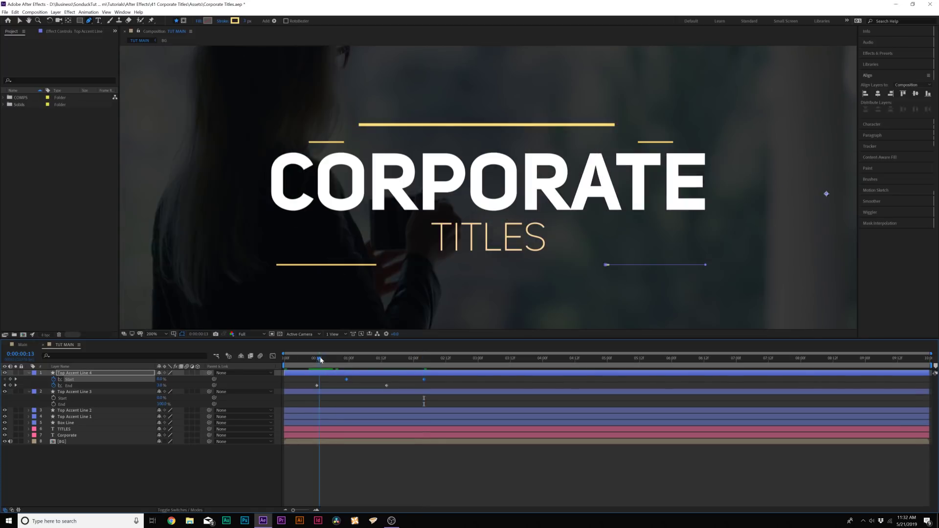
key("space")
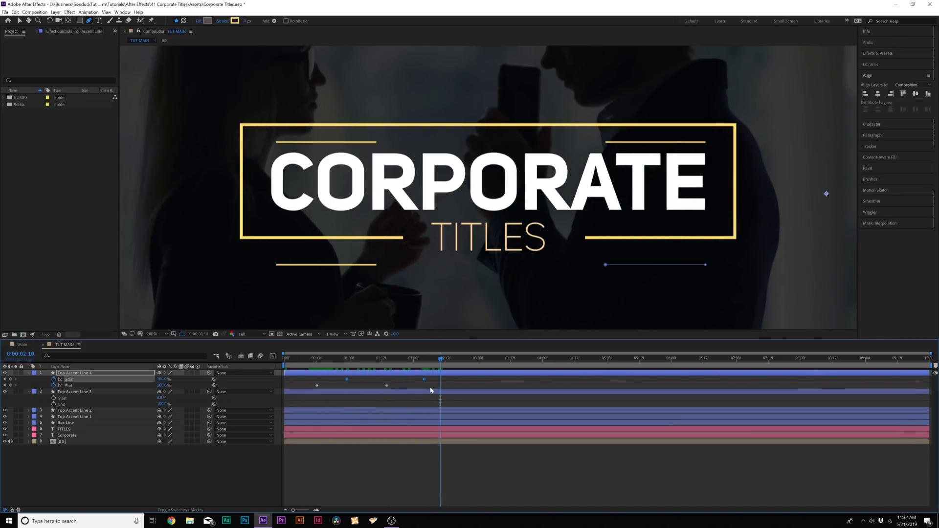
left_click_drag(437, 380, 308, 389)
key("F9")
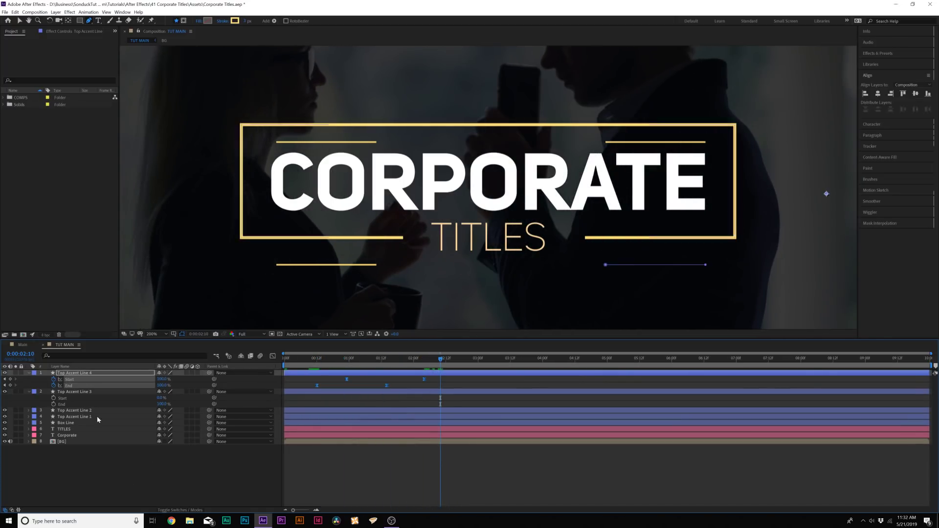
Step: Replace Top Accent Line 3 with a duplicate of Top Accent Line 4 shifted horizontally beneath the left part of the box
left_click(90, 393)
key("Delete")
left_click(89, 373)
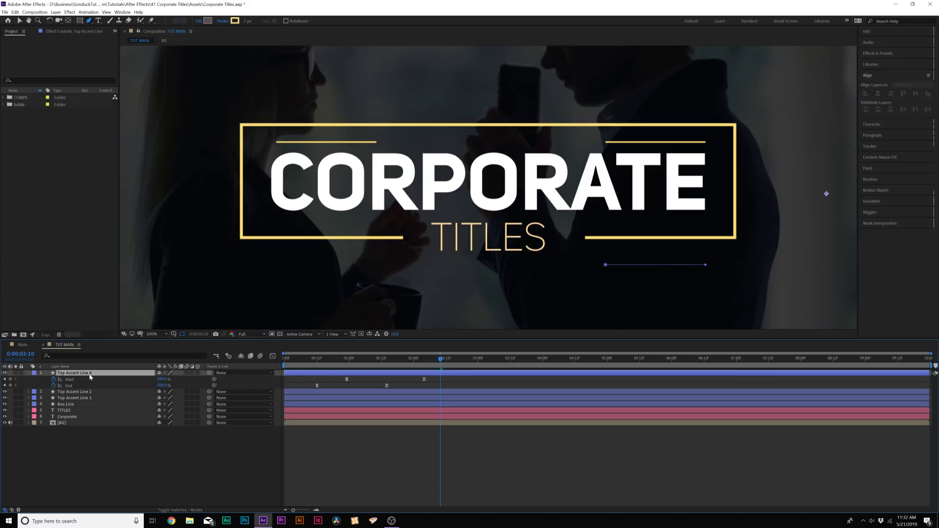
key("ctrl+d")
key("p")
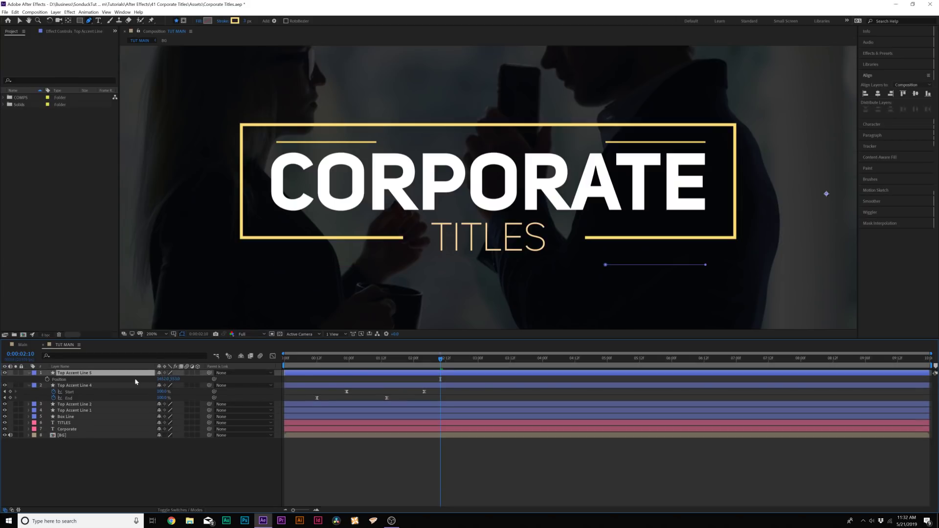
left_click_drag(167, 381, 147, 381)
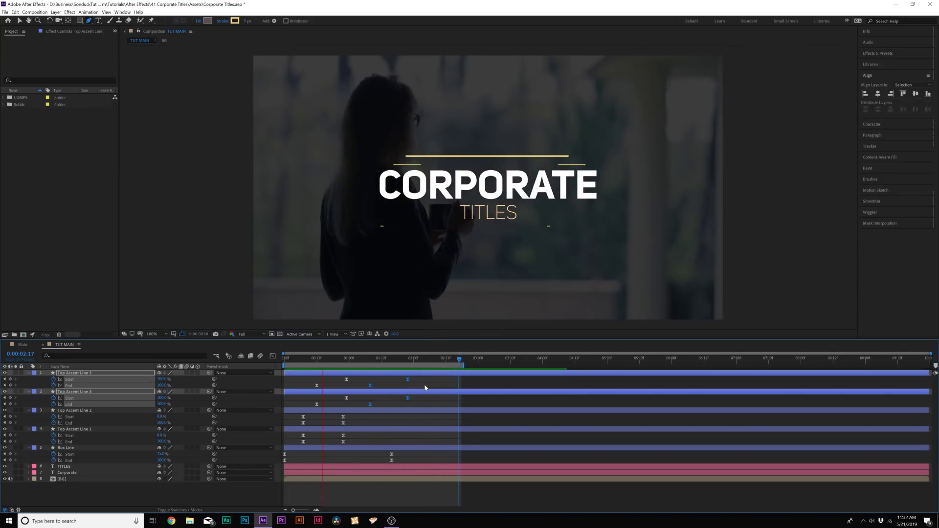
key("space")
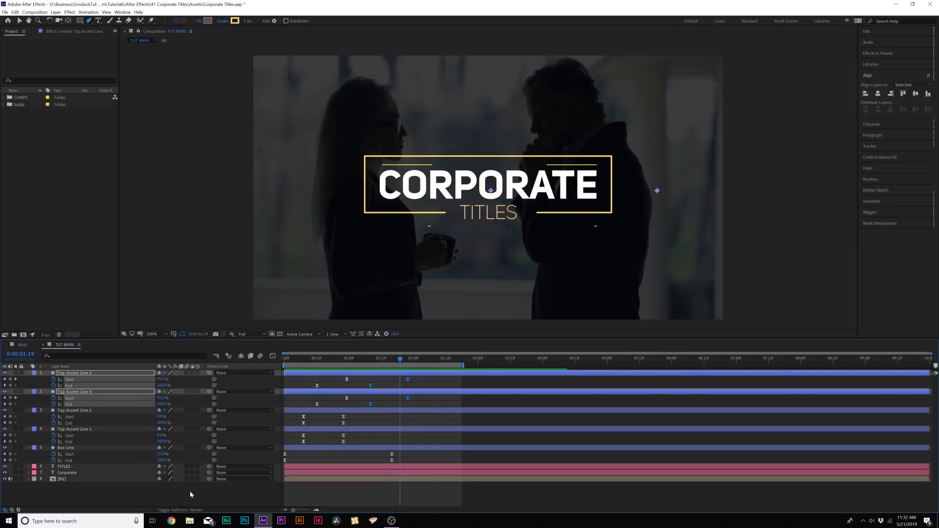
key("u")
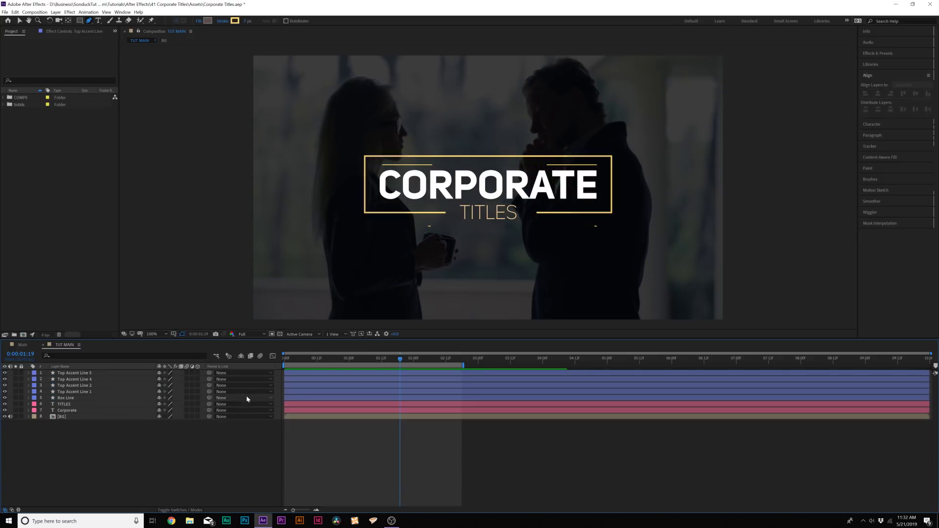
Step: Set up the Rectangle tool with a solid white fill and no stroke, leaving all layers deselected
left_click(69, 411)
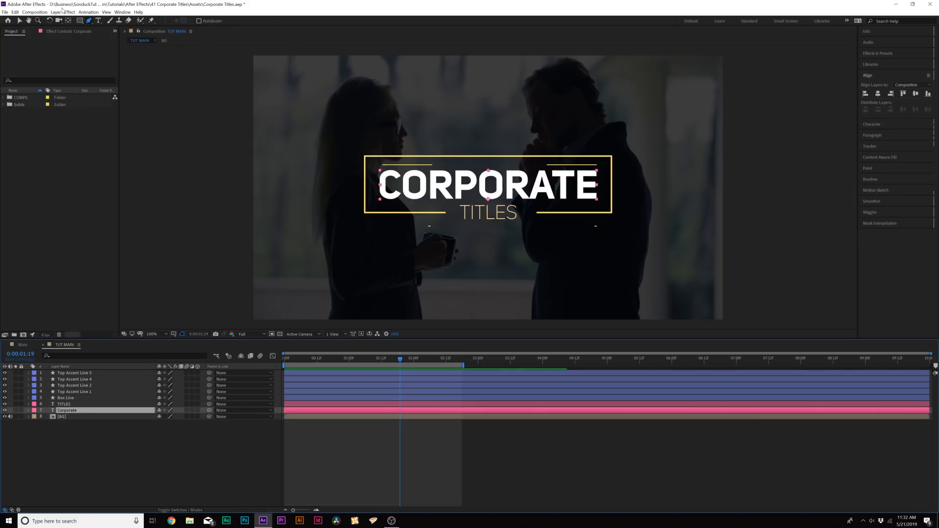
left_click_drag(79, 23, 100, 27)
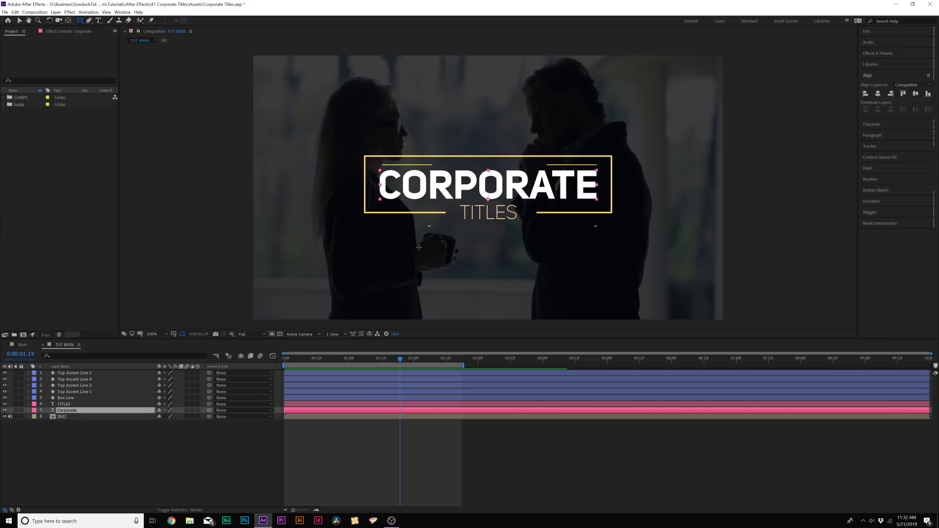
left_click(64, 457)
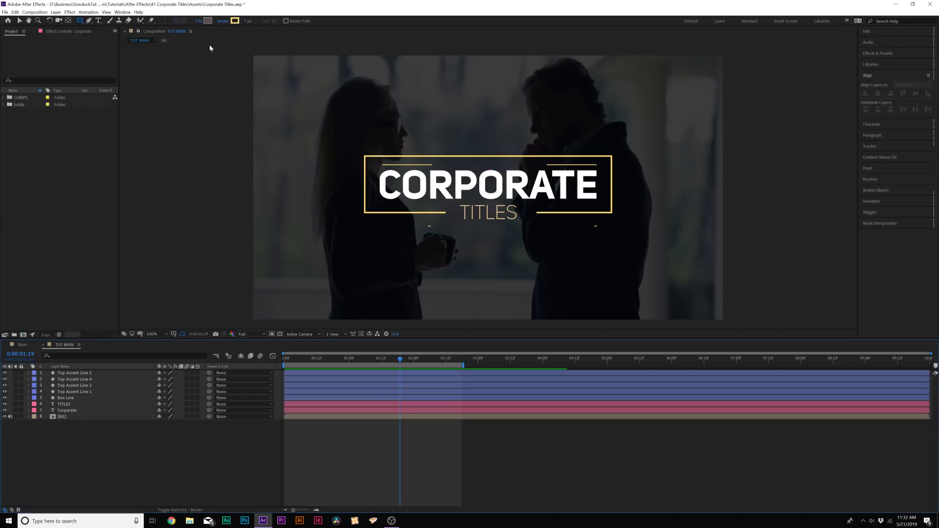
left_click(198, 21)
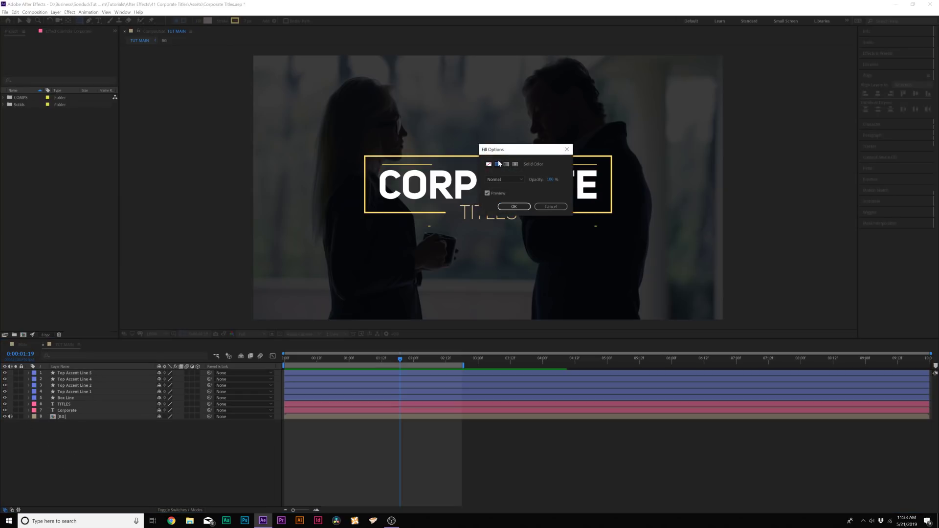
left_click(514, 207)
left_click(232, 23)
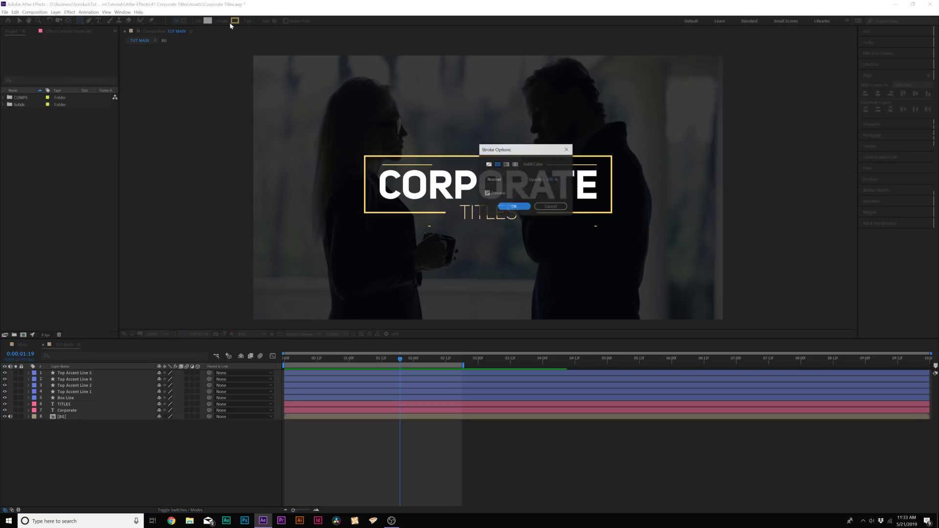
left_click(488, 165)
left_click(514, 207)
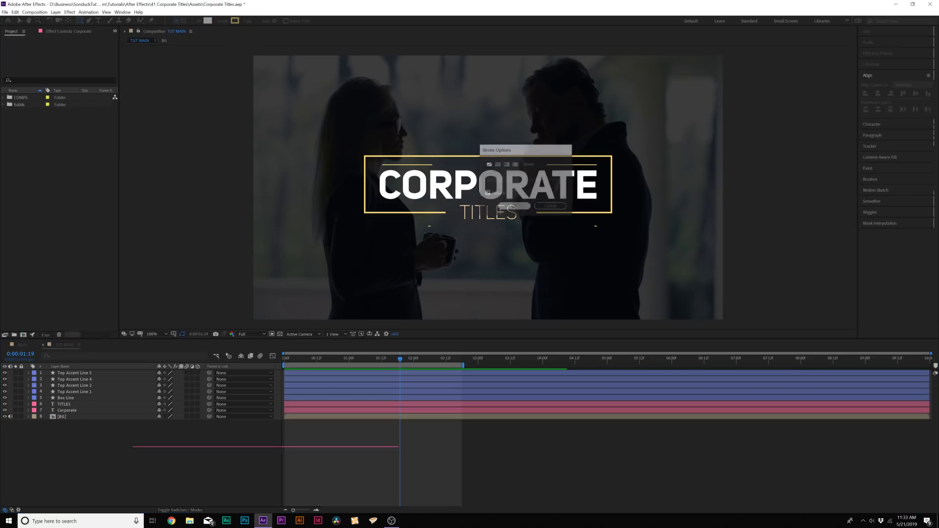
Step: Draw a filled rectangle as wide as the box, extending downward from the box's bottom line
key("period")
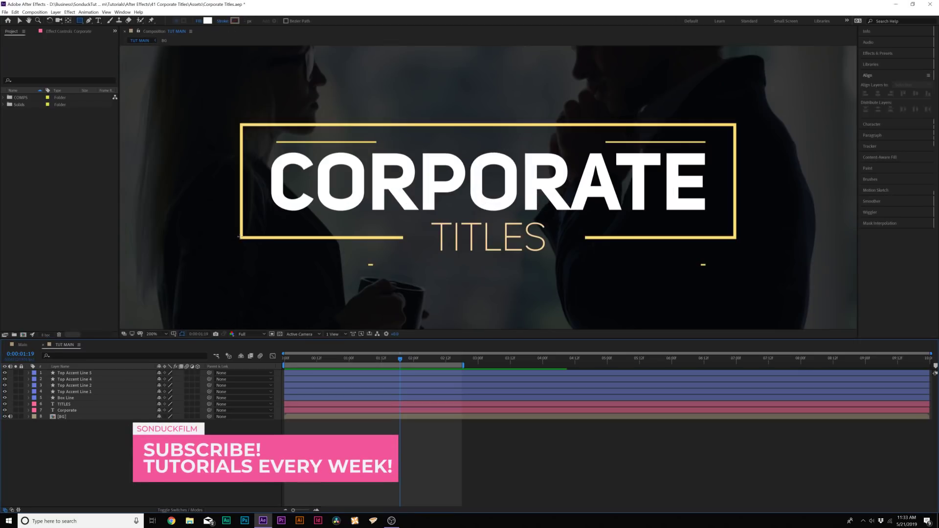
left_click_drag(237, 237, 741, 349)
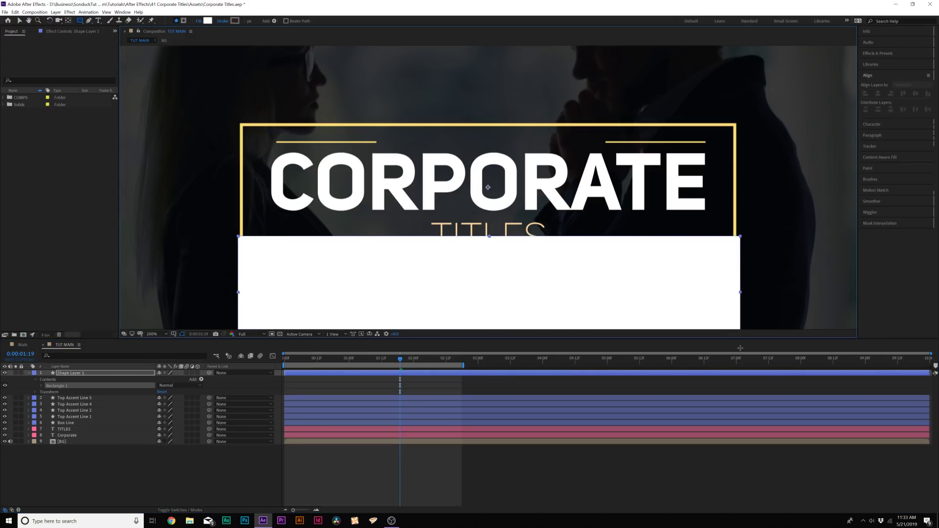
key("comma")
Step: Rename the rectangle's shape layer Matte and place it directly above the Corporate text layer
left_click(64, 373)
key("Return")
type("Matte")
key("Return")
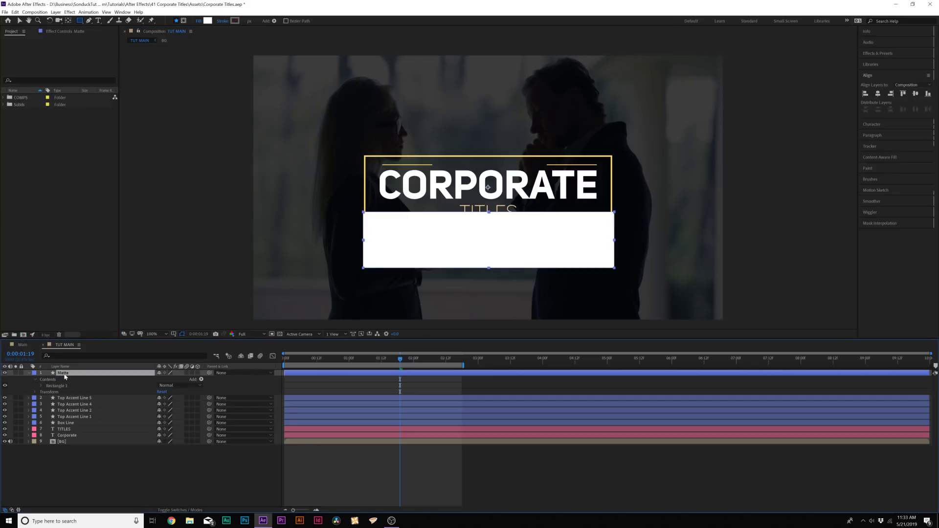
left_click_drag(63, 392, 73, 434)
left_click(68, 435)
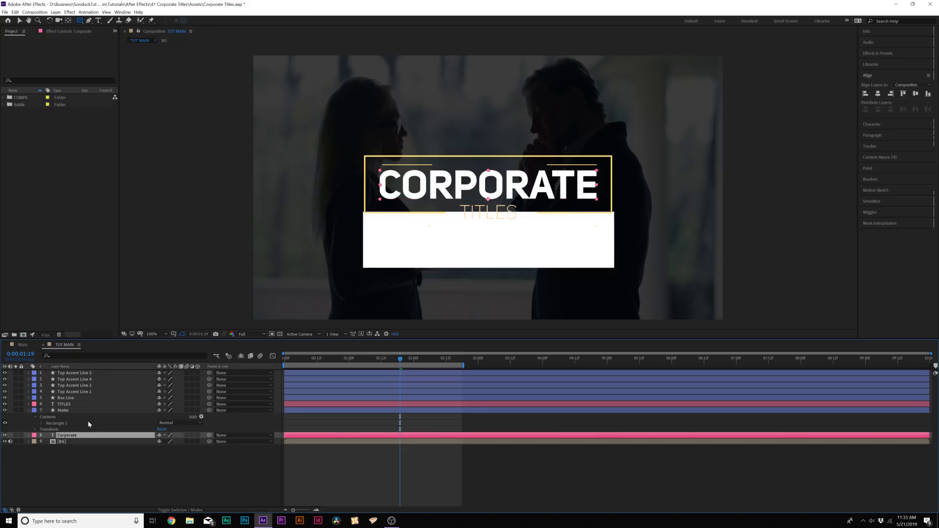
Step: Add a Position text animator to the Corporate layer and offset its letters straight down behind the matte rectangle
left_click(29, 435)
left_click(201, 442)
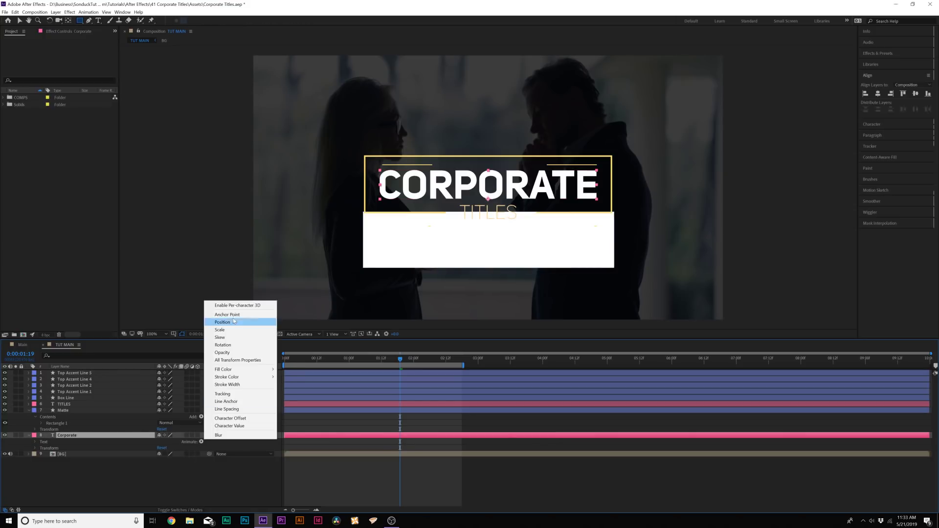
left_click(233, 326)
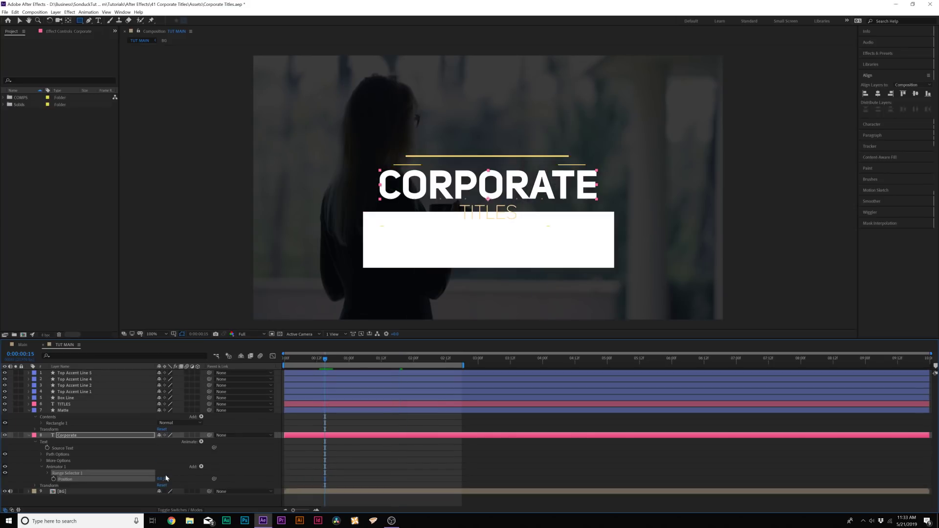
left_click_drag(165, 480, 231, 481)
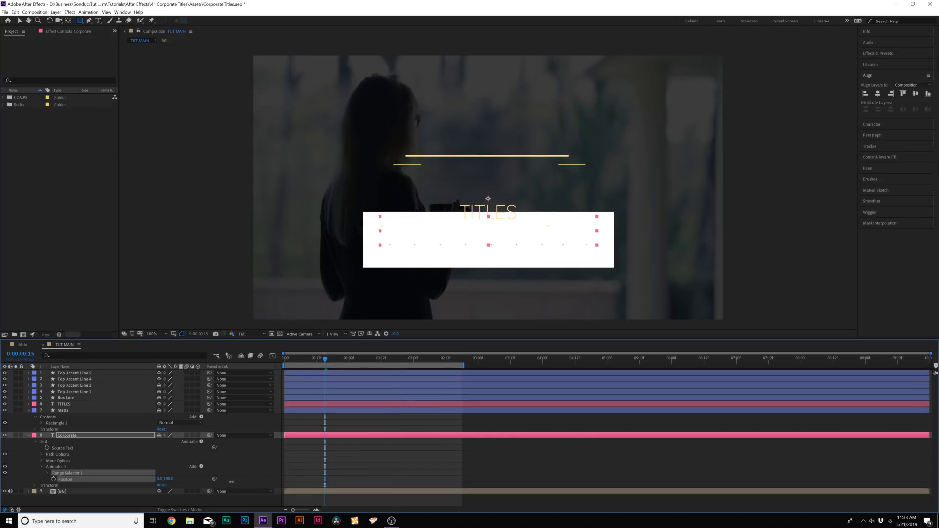
Step: Keyframe the Corporate animator's Range Selector Start from 0% at 0:00:00:22 to 100% at 0:00:02:00, then scrub through the reveal
left_click(48, 473)
left_click_drag(325, 362, 344, 357)
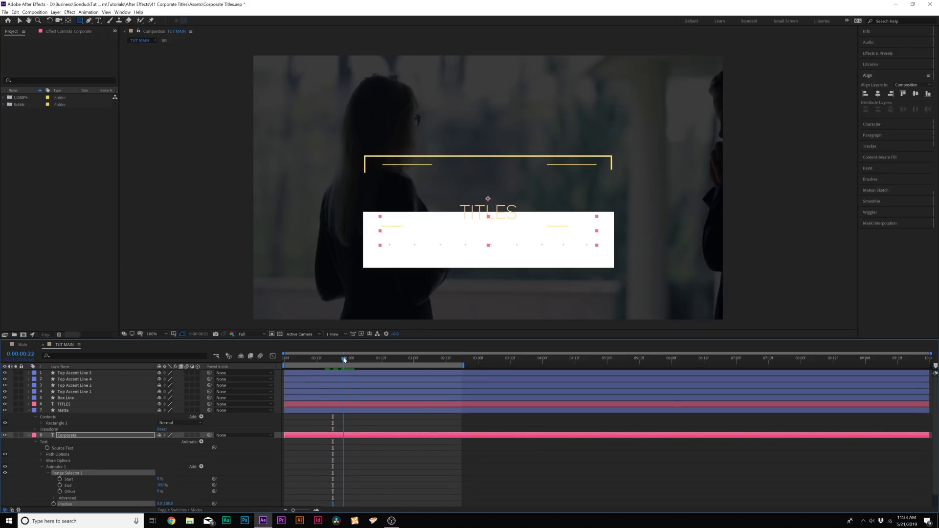
left_click(60, 480)
left_click(414, 359)
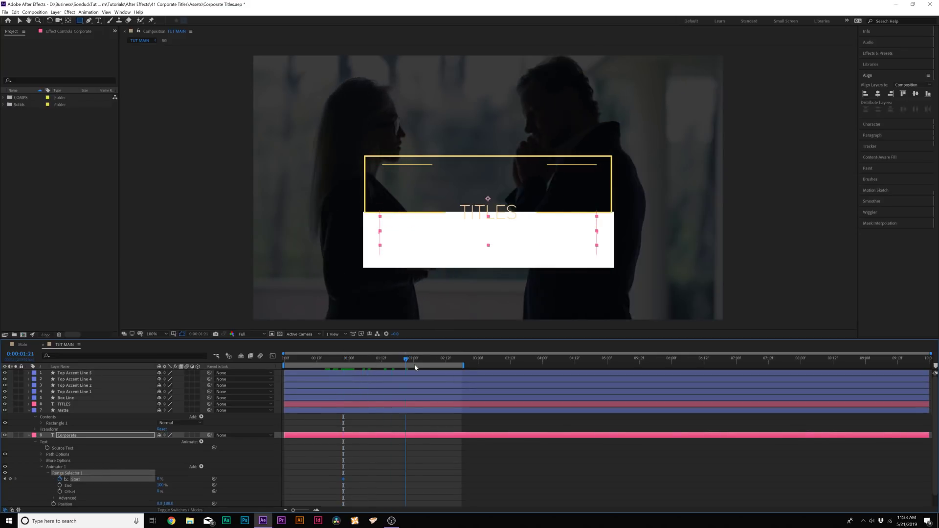
type("100")
key("Return")
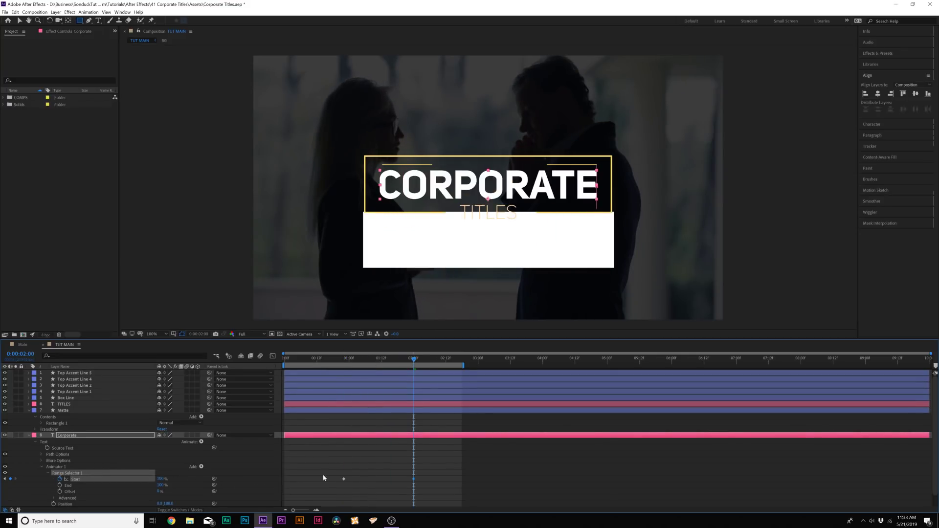
left_click(323, 478)
left_click_drag(347, 361, 419, 361)
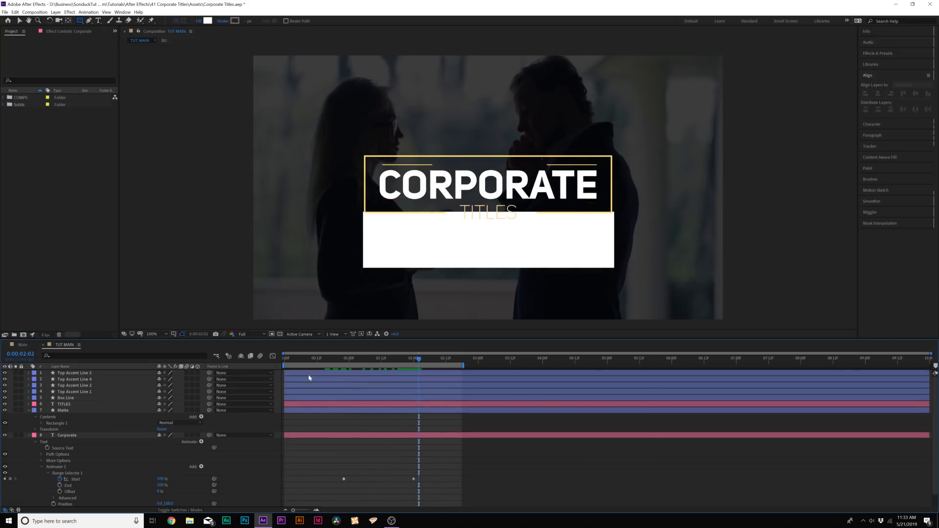
Step: Set the Corporate layer's track matte to Alpha Inverted Matte "Matte" and scrub through the text reveal
left_click(28, 410)
left_click(28, 416)
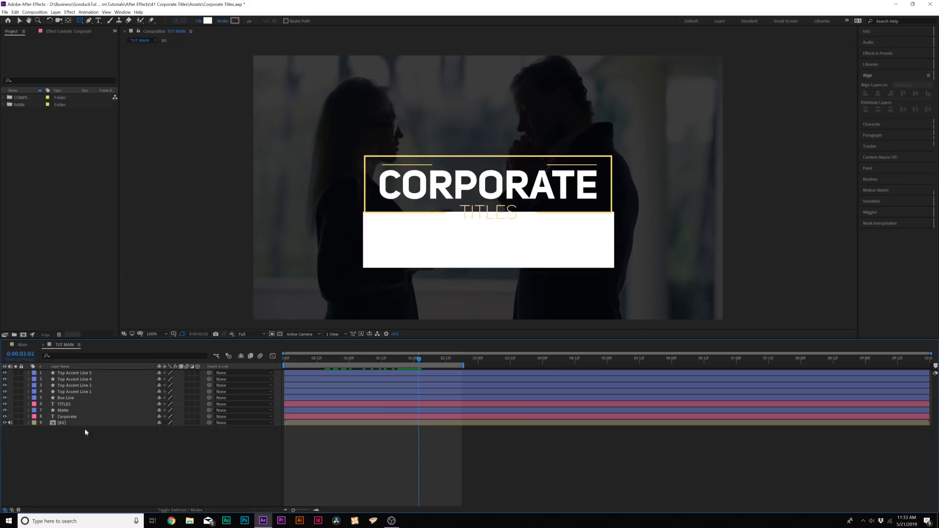
left_click(172, 510)
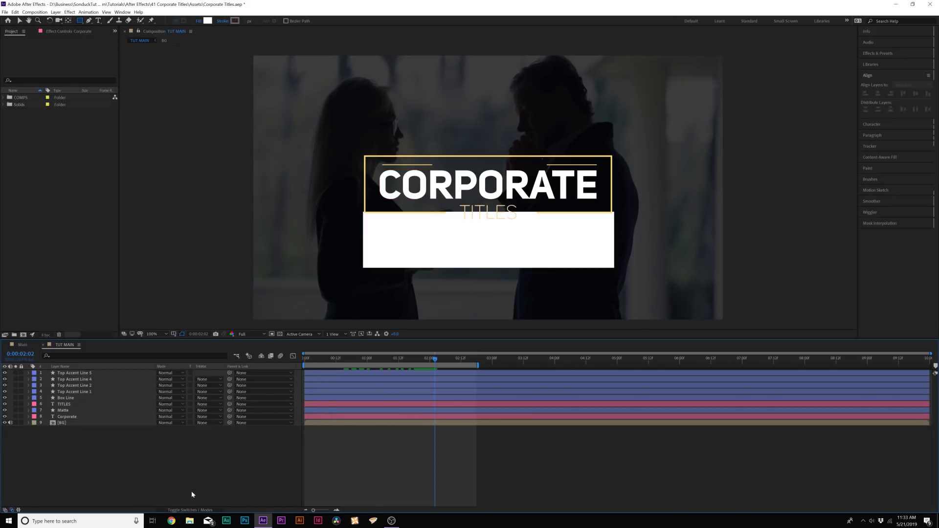
left_click(71, 416)
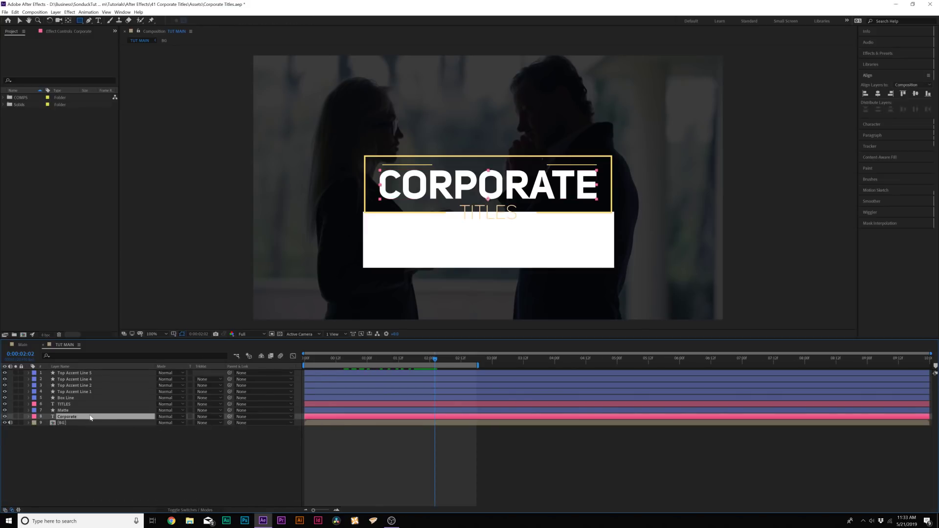
left_click(203, 417)
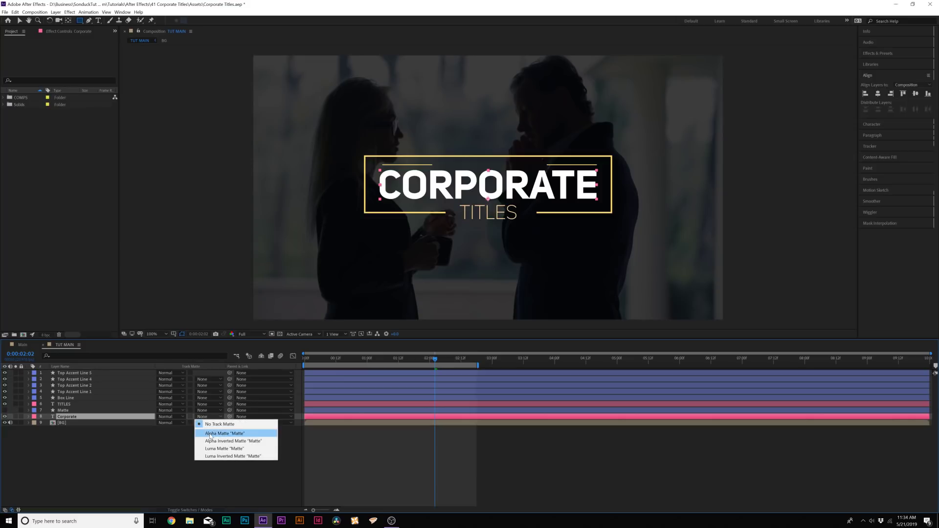
left_click(214, 441)
left_click(216, 477)
mouse_move(413, 365)
left_mouse_down()
mouse_move(360, 364)
mouse_move(432, 362)
left_mouse_up()
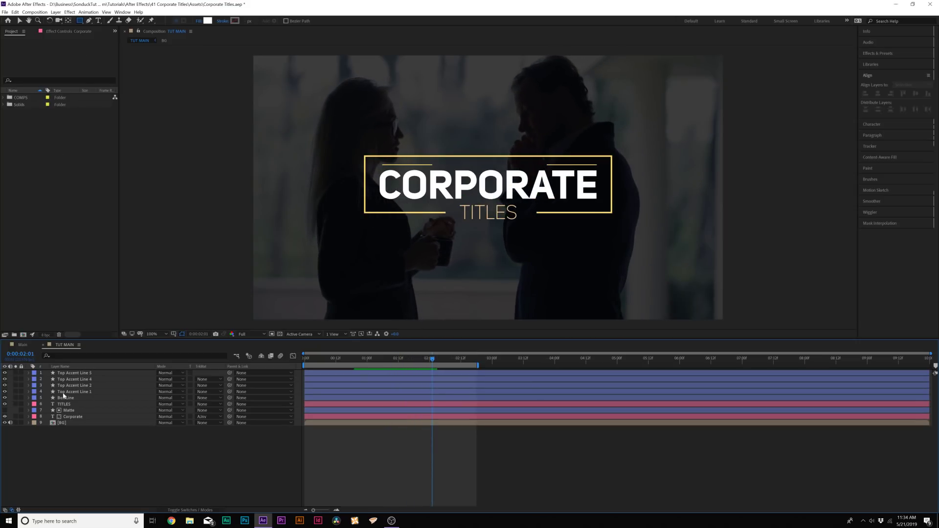
Step: Duplicate the Matte layer and place the copy directly above the TITLES layer
left_click(67, 410)
key("ctrl+d")
left_click_drag(67, 412, 70, 405)
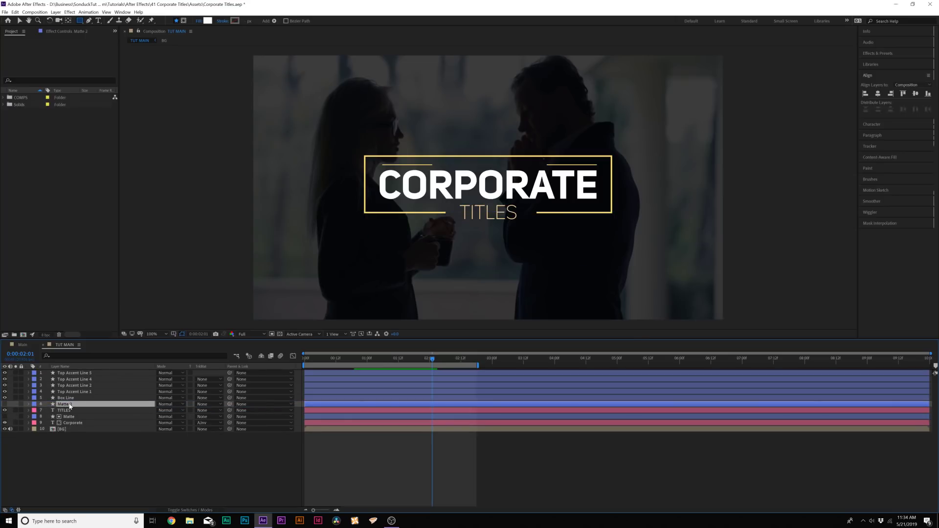
Step: Set the TITLES layer to Alpha Inverted Matte "Matte 2" and move that matte rectangle up, just above the word TITLES
left_click(209, 411)
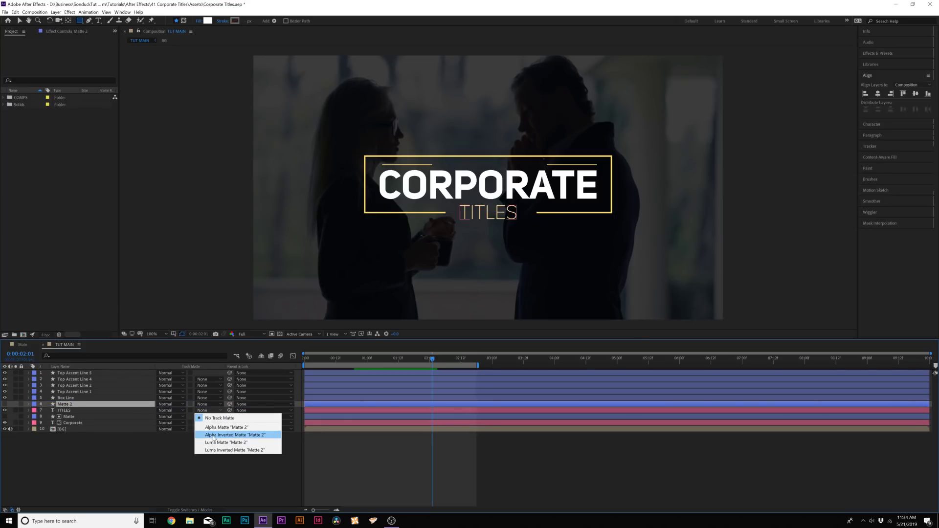
left_click(213, 435)
key("v")
left_click_drag(457, 259, 458, 196)
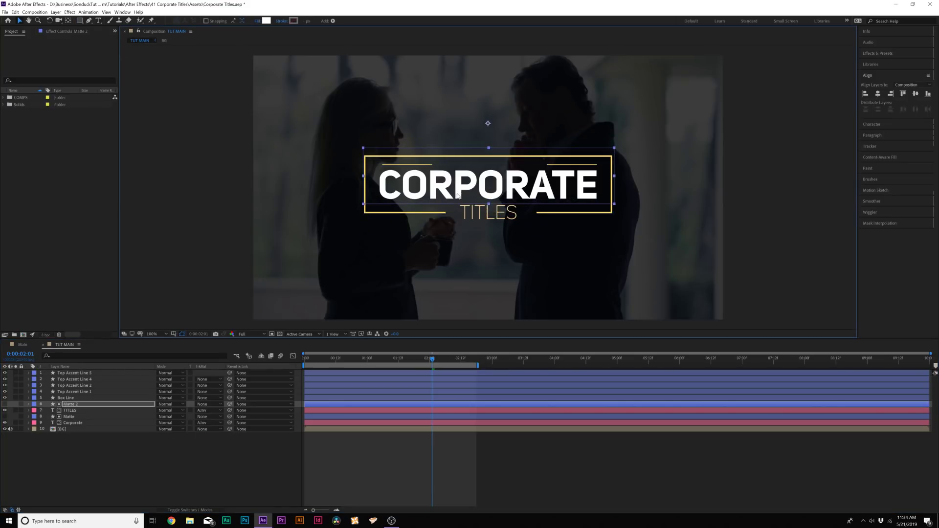
Step: Add a Position text animator to the TITLES layer and offset its letters straight up until the matte hides them
left_click(29, 410)
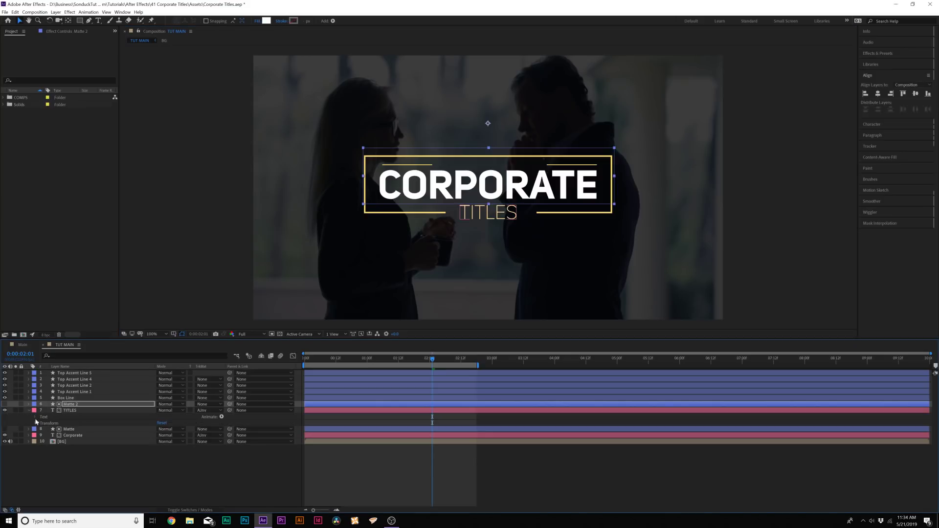
left_click(221, 417)
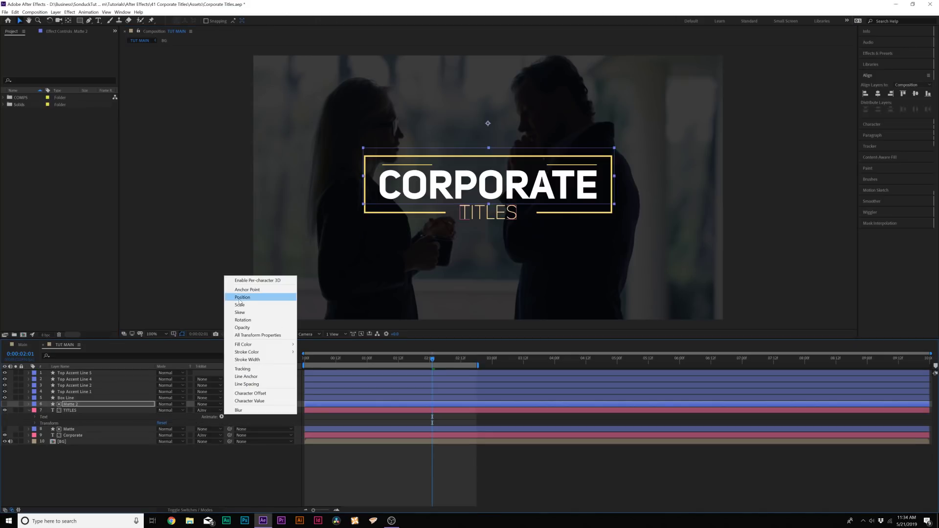
left_click(245, 296)
left_click_drag(163, 454, 144, 451)
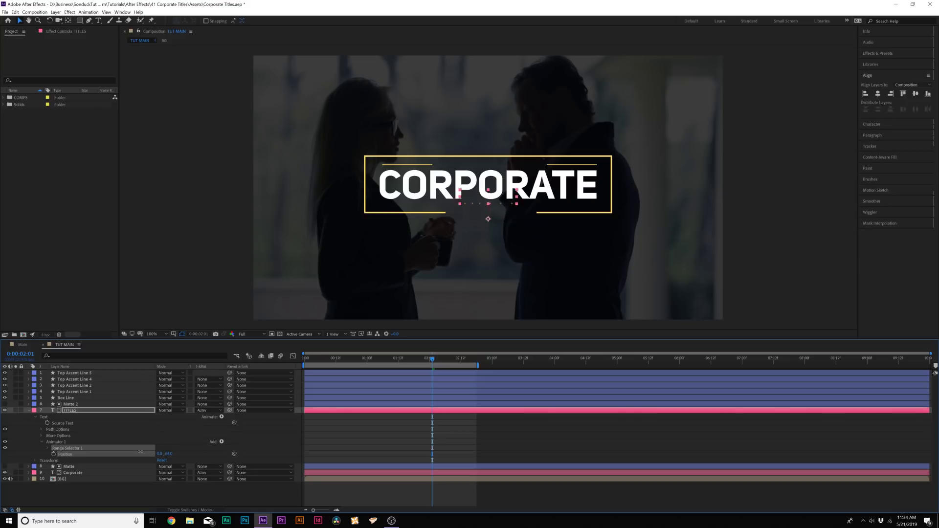
Step: Keyframe the TITLES Range Selector Start from 0% at about 2 seconds to 100% at 0:00:02:20
left_click(47, 448)
mouse_move(432, 360)
left_mouse_down()
mouse_move(384, 362)
mouse_move(430, 365)
left_mouse_up()
left_click(59, 454)
left_click_drag(430, 362, 483, 364)
left_click_drag(158, 454, 313, 469)
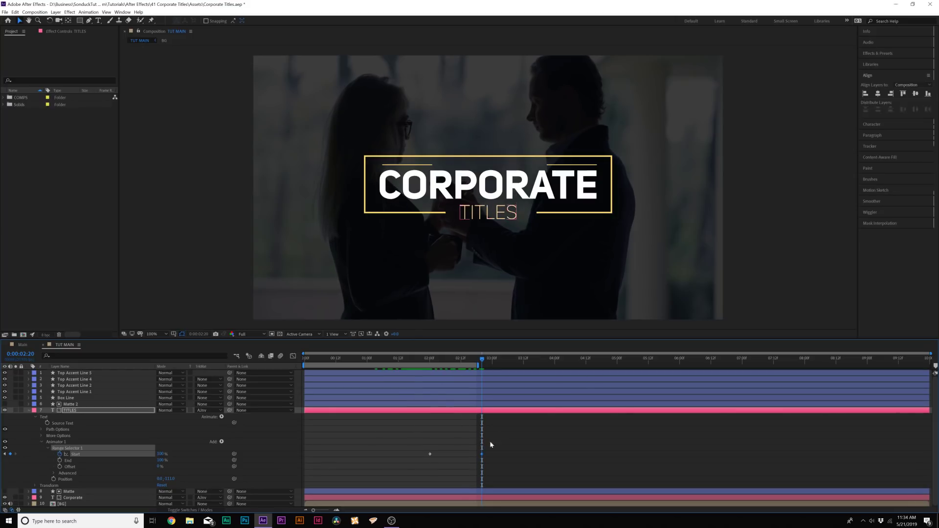
Step: Apply Easy Ease to both TITLES Start keyframes and move the last one a few frames earlier
left_click_drag(498, 436, 390, 473)
left_click(464, 449)
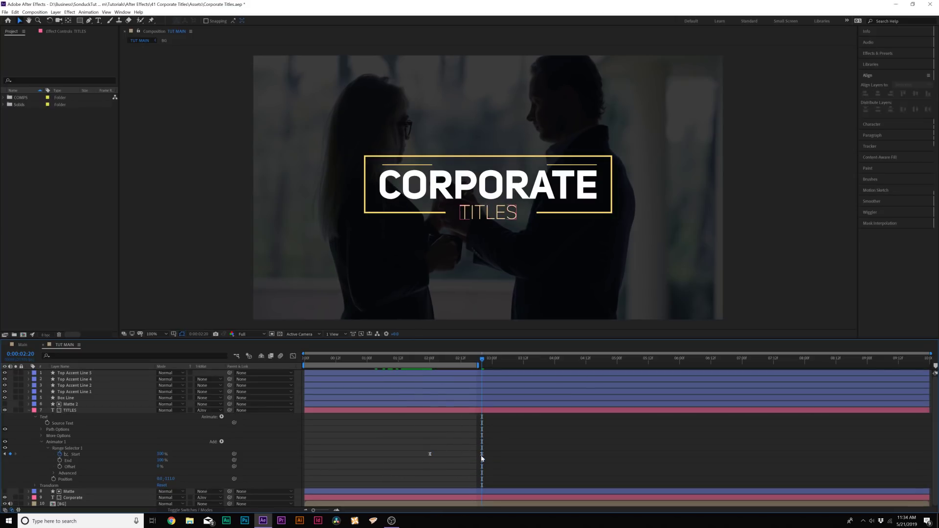
left_click_drag(482, 455, 474, 454)
Step: Ease the Corporate layer's Start keyframes and preview the title animation from the beginning
left_click(455, 498)
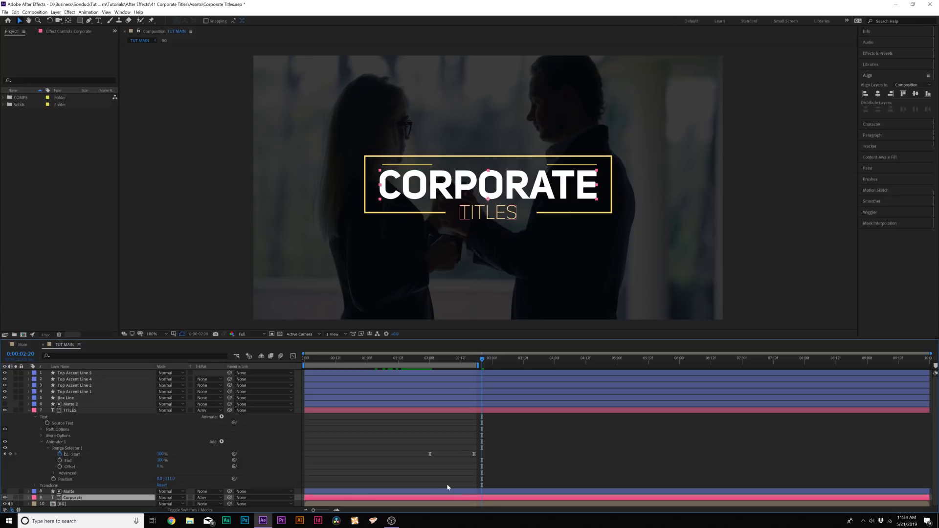
left_click(381, 448)
key("Home")
key("space")
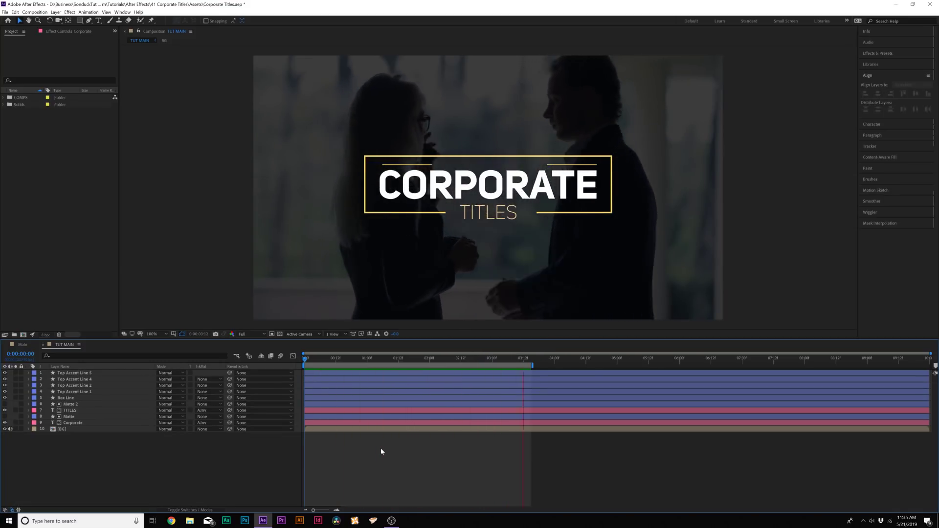
Step: Reshape the Corporate Start curve in the Graph Editor to rise quickly and settle slowly, then preview it
left_click(87, 424)
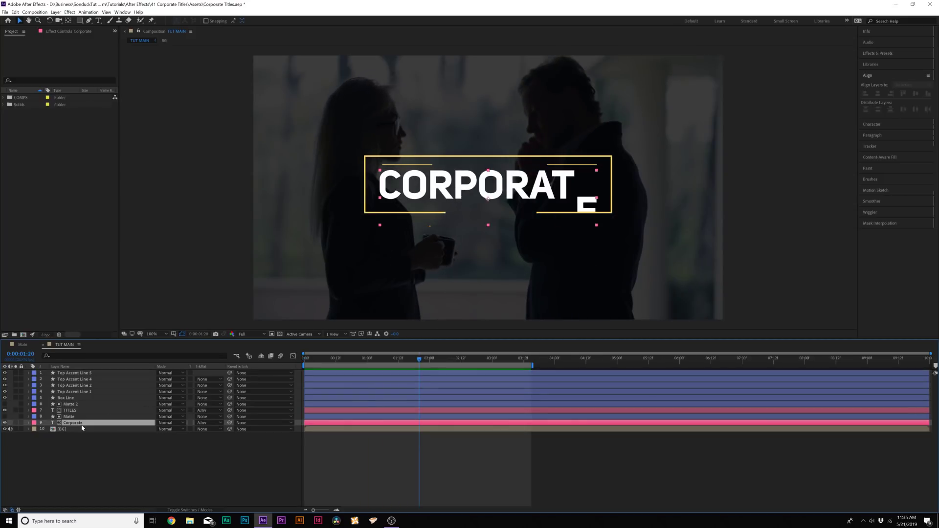
left_click(293, 356)
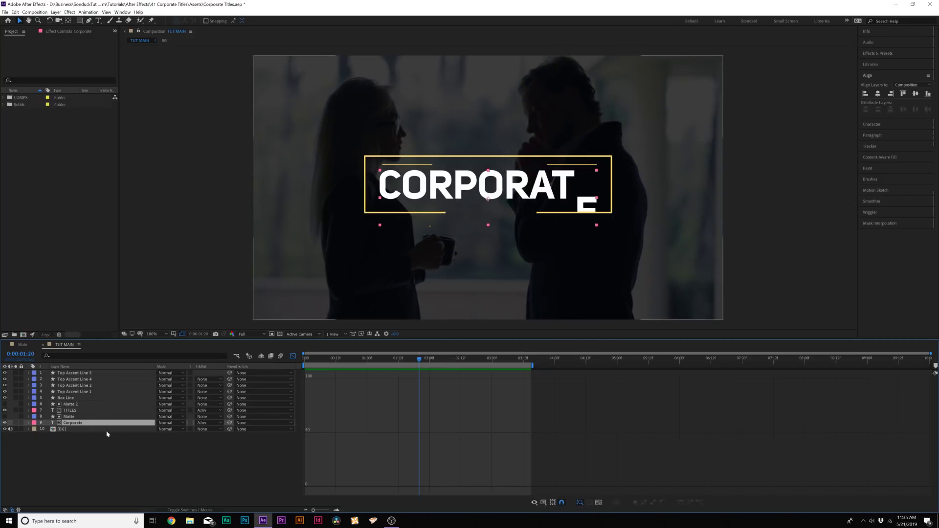
key("u")
left_click(75, 436)
mouse_move(430, 379)
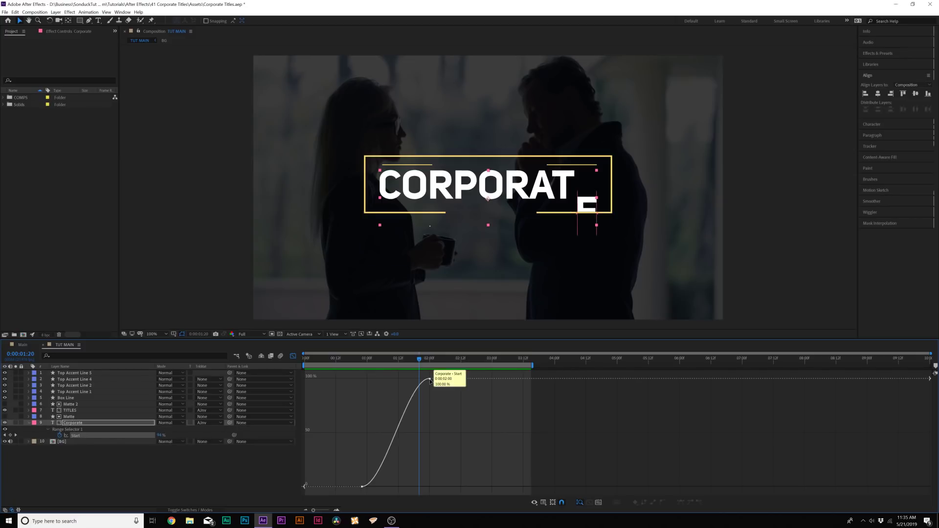
left_click_drag(406, 379, 369, 383)
key("space")
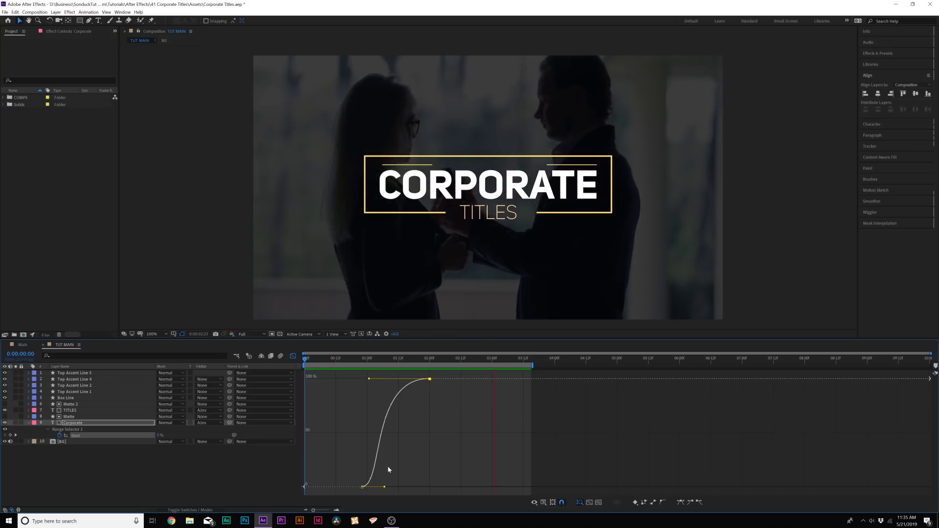
Step: Move the Corporate layer's ending Start keyframe to about 2.75 seconds in the graph and preview the slower reveal
key("space")
mouse_move(430, 380)
left_click_drag(432, 379, 477, 380)
key("space")
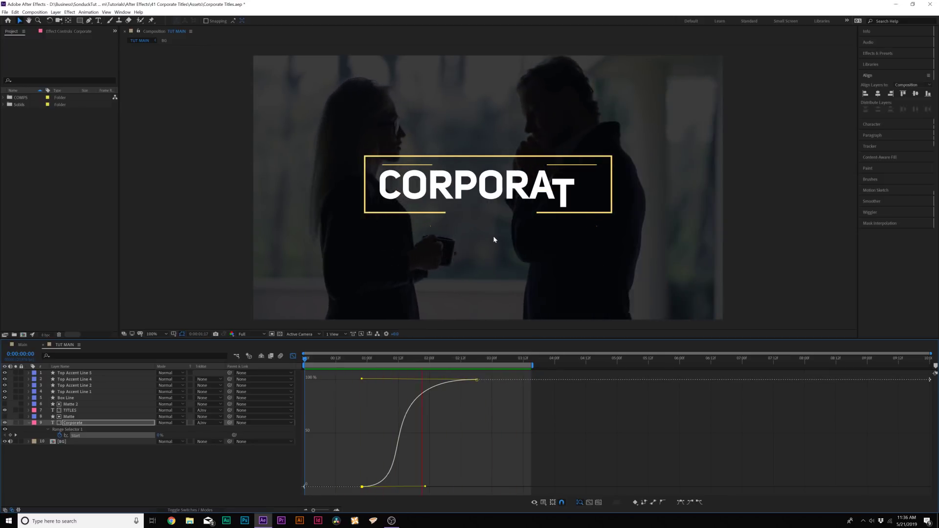
left_click(293, 356)
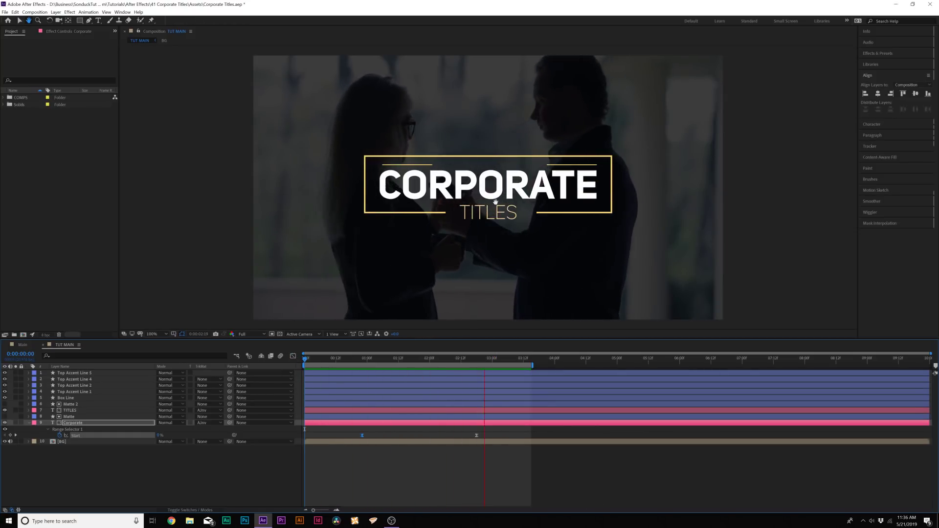
key("space")
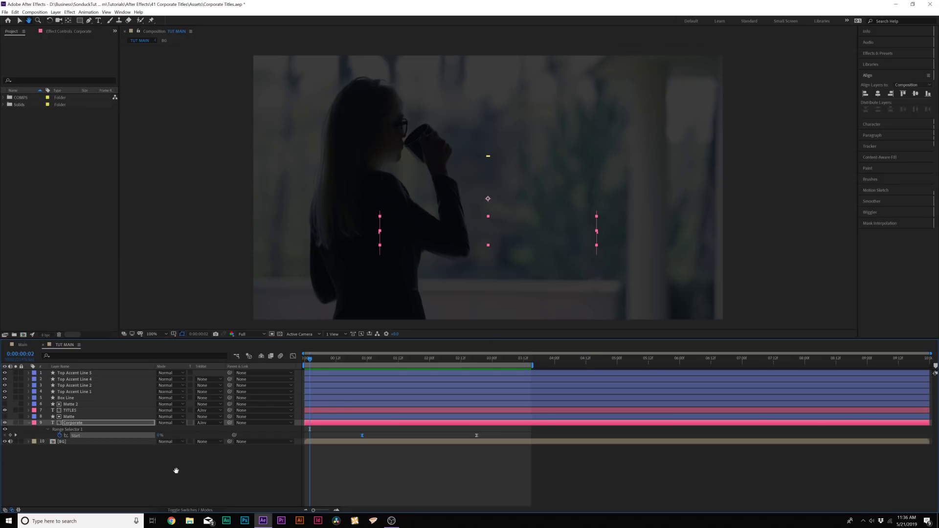
Step: Add Offset and End keyframes to the Box Line layer's Trim Paths at 0:00:04:13
left_click_drag(313, 356, 589, 368)
key("u")
key("u")
left_click(29, 399)
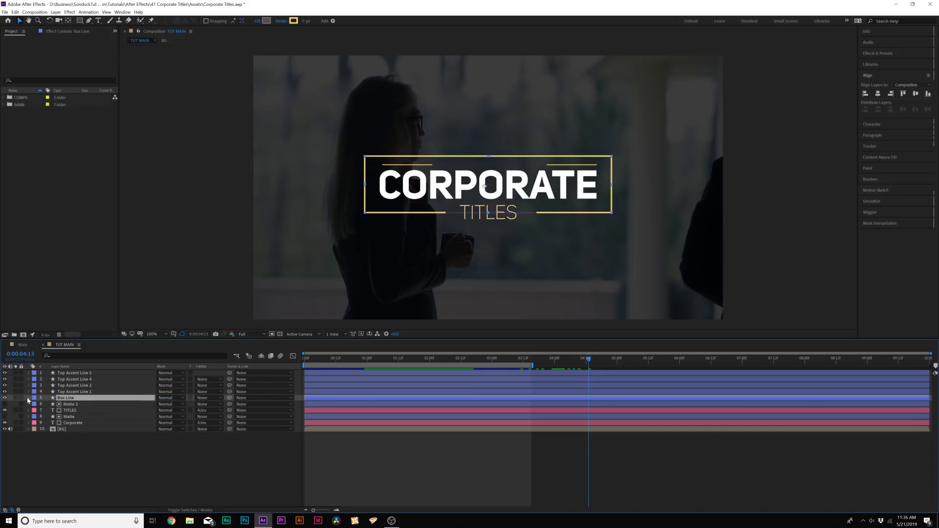
left_click(29, 398)
left_click(35, 404)
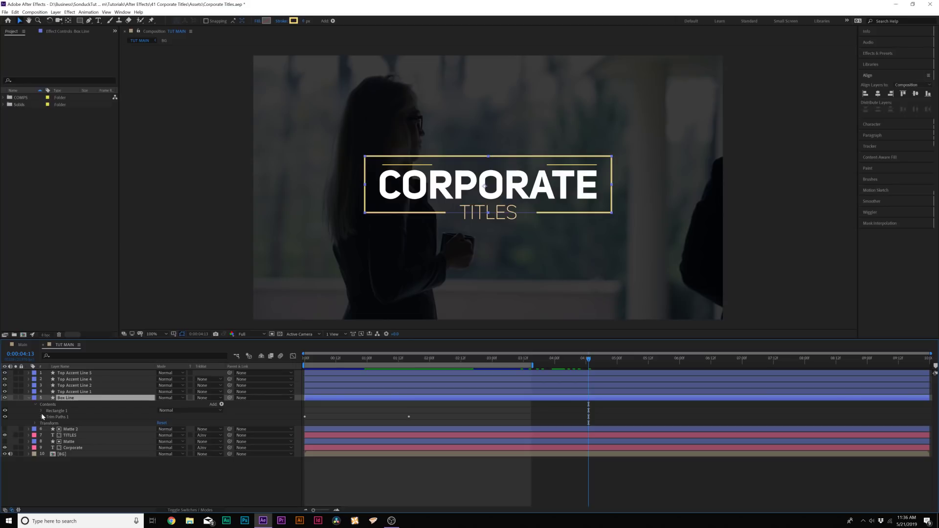
left_click(41, 417)
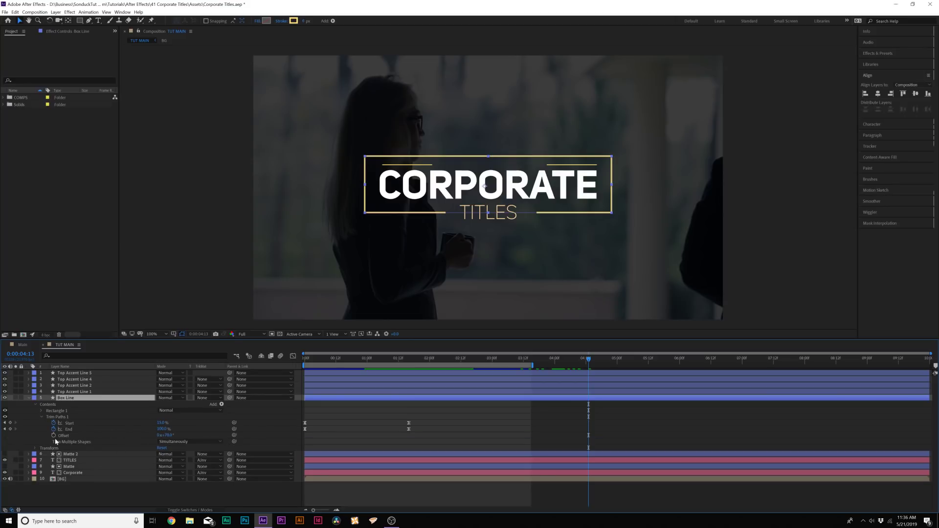
left_click(54, 436)
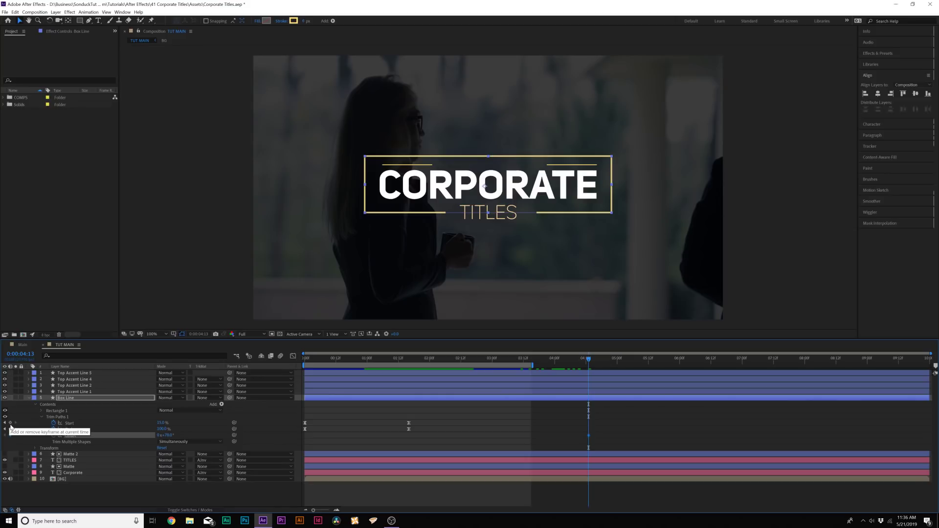
left_click(10, 429)
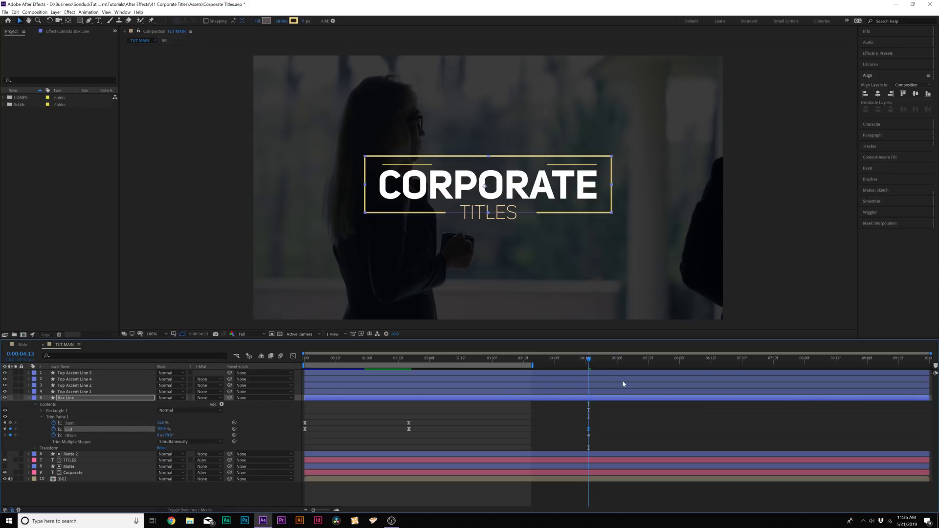
Step: At 0:00:05:15, rotate the Box Line's Trim Paths Offset backward and set End to 0%
left_click_drag(603, 366, 657, 366)
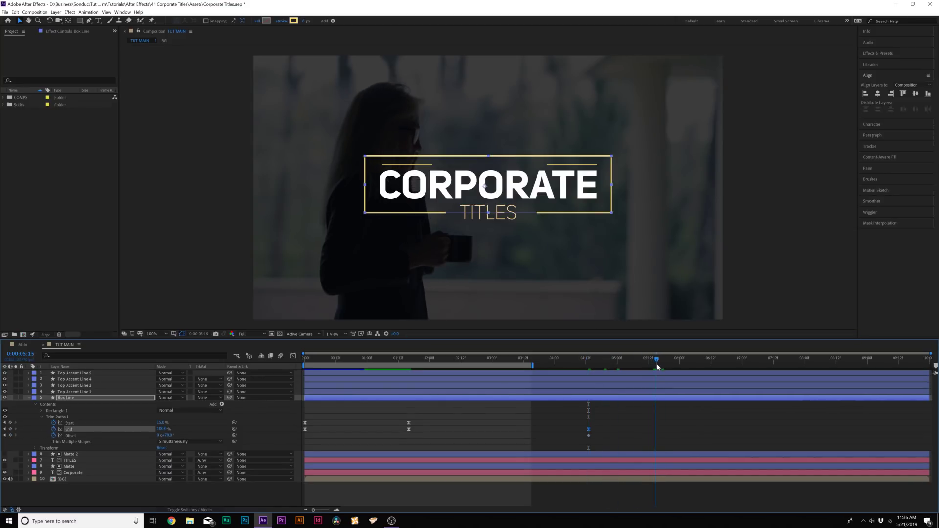
left_click_drag(169, 435, 145, 436)
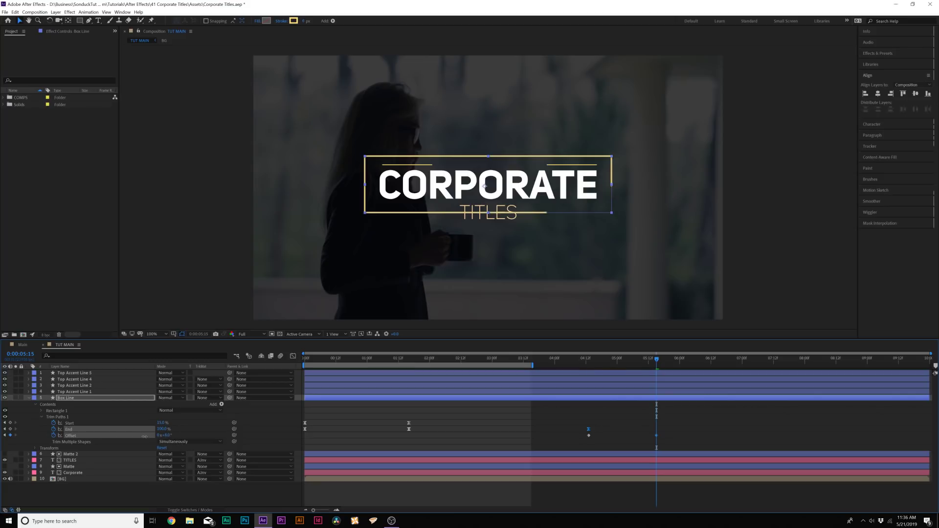
left_click(116, 437)
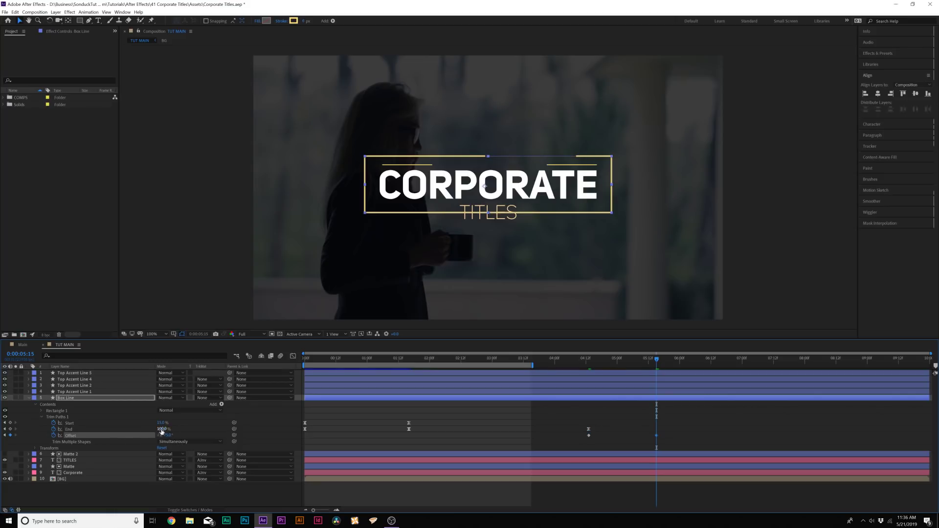
type("0")
key("Return")
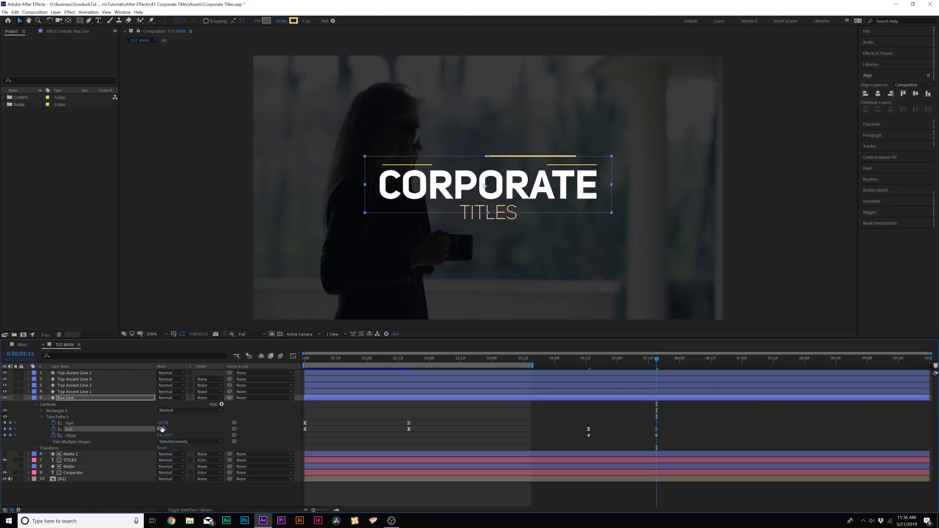
Step: At 0:00:05:15, match the Box Line's Trim Paths End to its Start value and preview the line closing
left_click(192, 424)
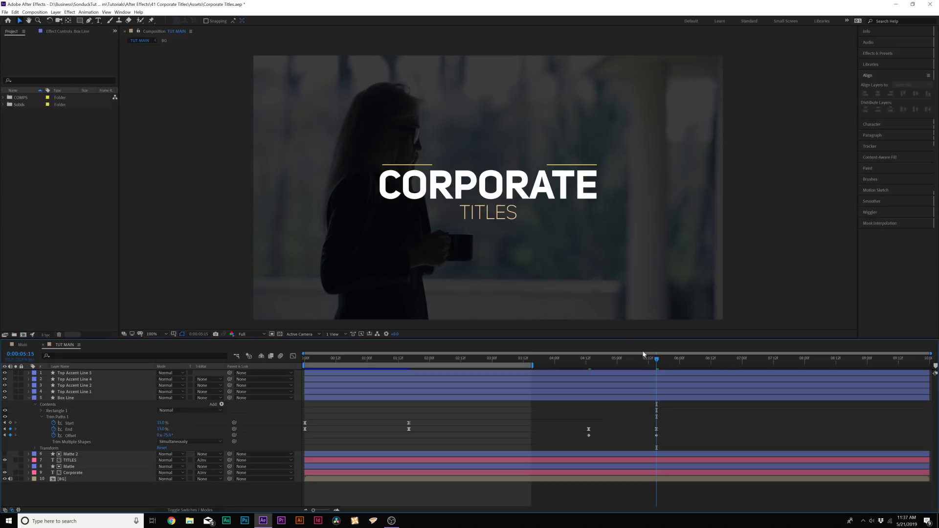
left_click_drag(650, 366, 582, 383)
key("space")
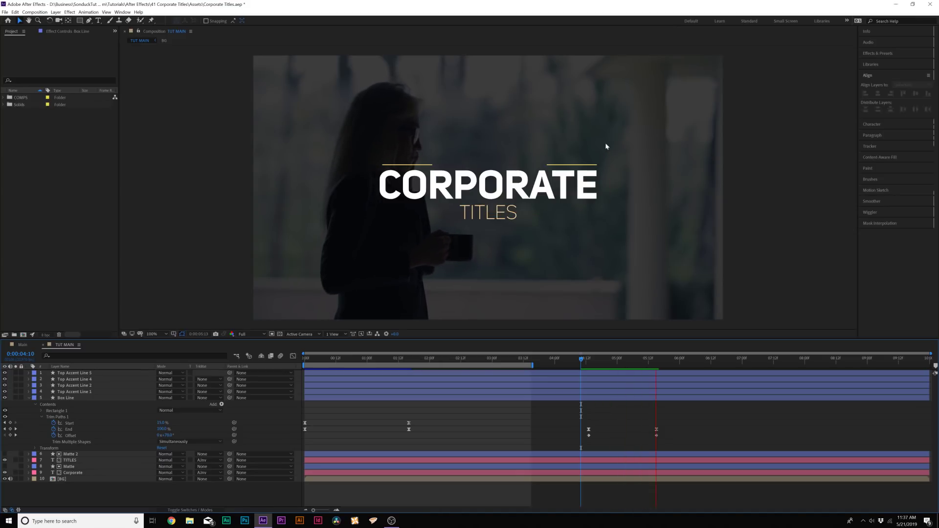
Step: Apply Easy Ease to the Box Line's two closing Offset keyframes and scrub through the exit
left_click_drag(672, 433, 566, 446)
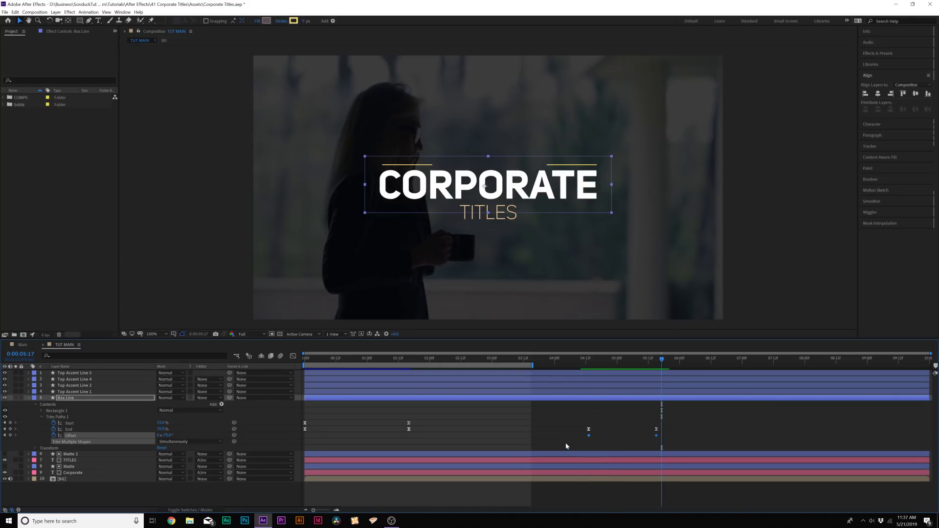
left_click(578, 416)
left_click_drag(587, 366, 658, 370)
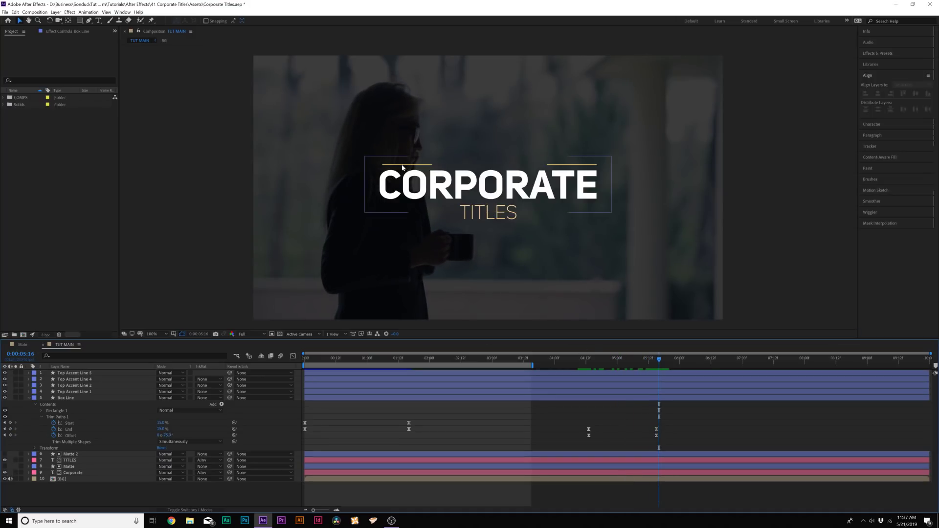
Step: Animate Top Accent Line 1 out with a Start keyframe at 0:00:04:01 and Start at 100% at 0:00:04:21
left_click(78, 391)
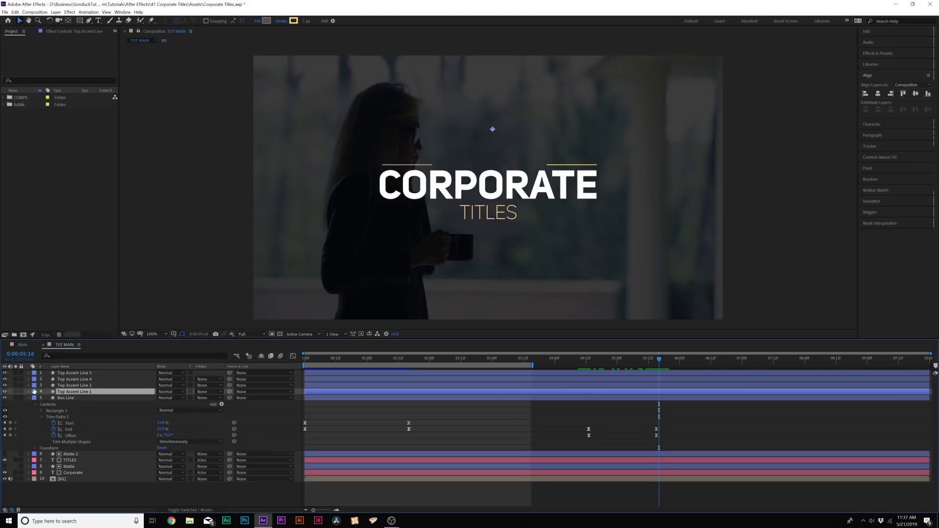
left_click(27, 398)
key("u")
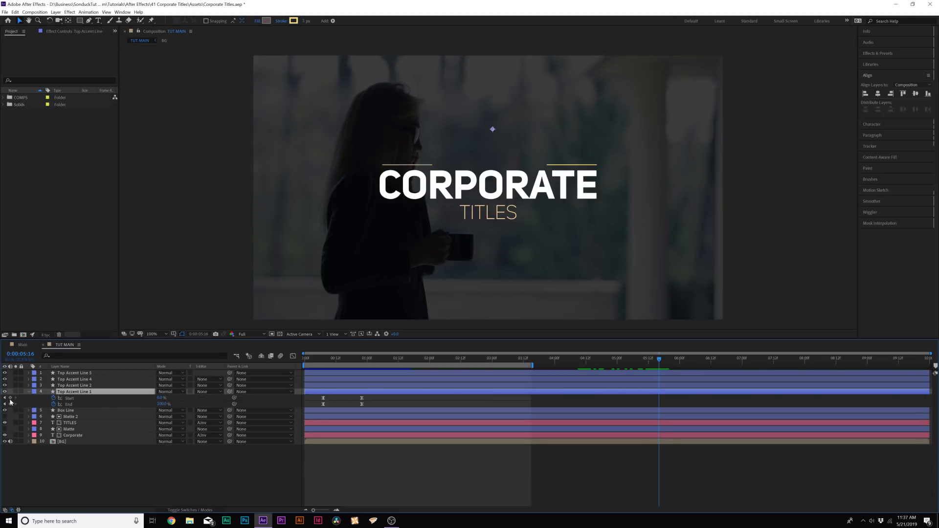
left_click(557, 364)
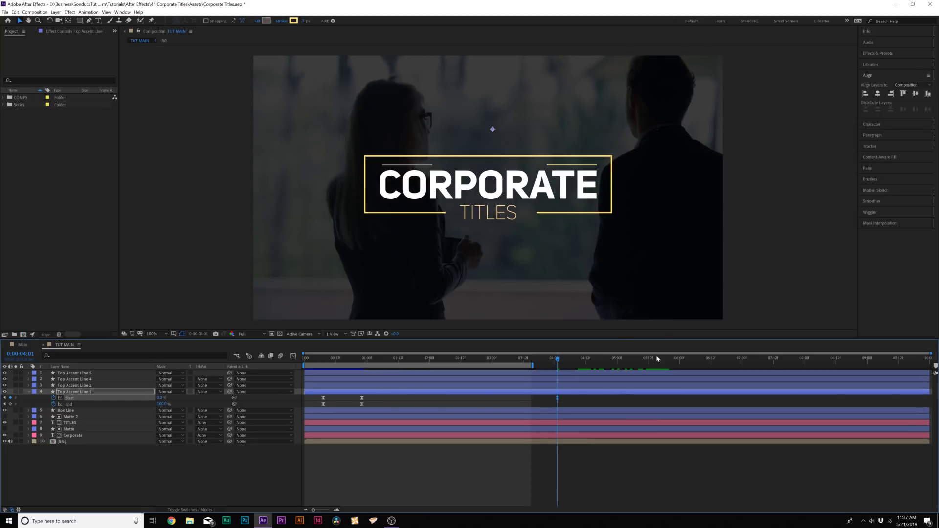
left_click(609, 360)
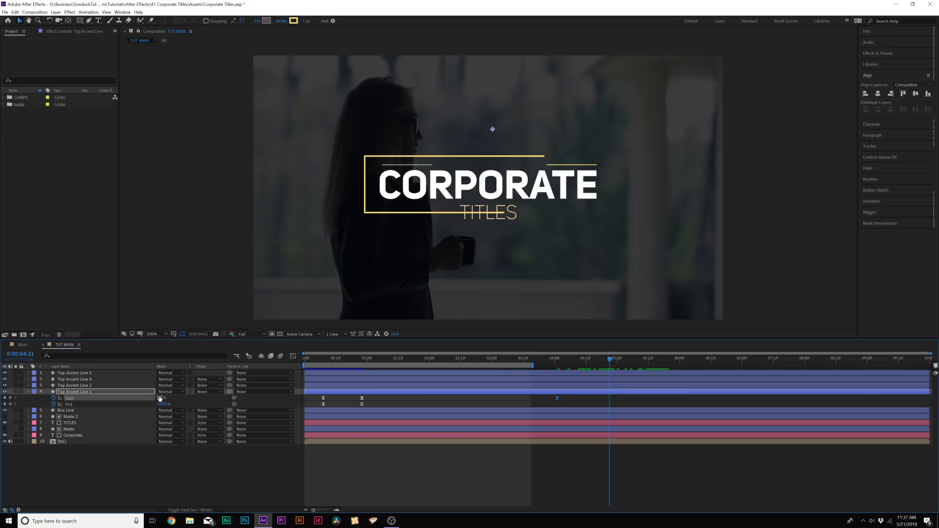
left_click(172, 475)
Step: Animate Top Accent Line 2 out with an End keyframe at 0:00:04:01 and End at 0% at 0:00:04:21, then preview
left_click(91, 386)
key("u")
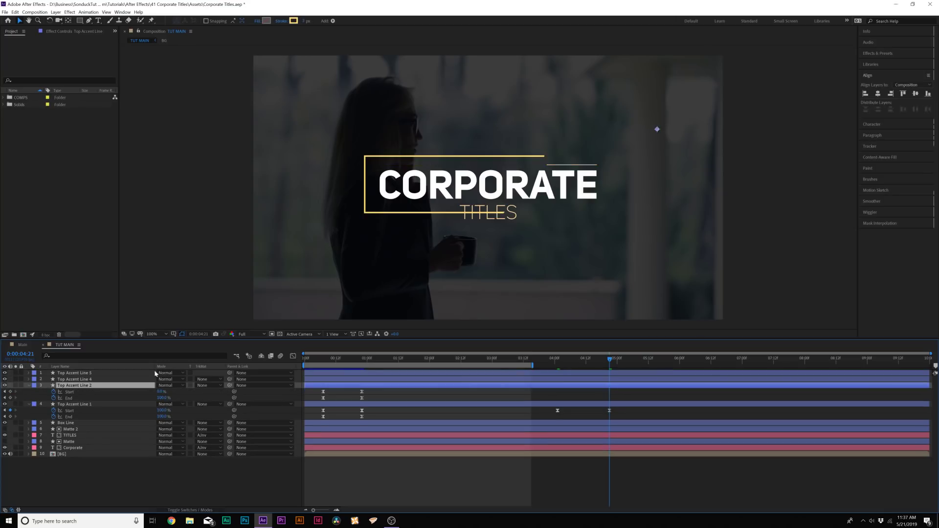
left_click(10, 398)
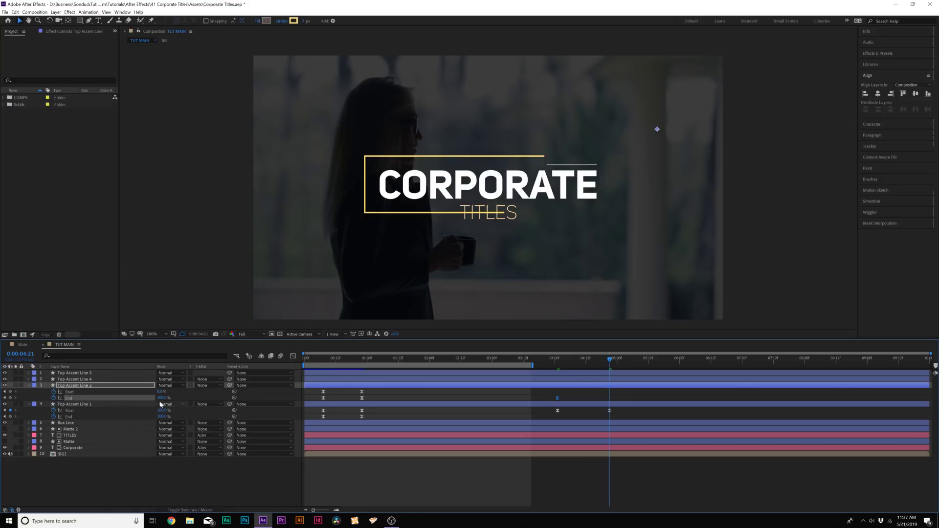
left_click(236, 480)
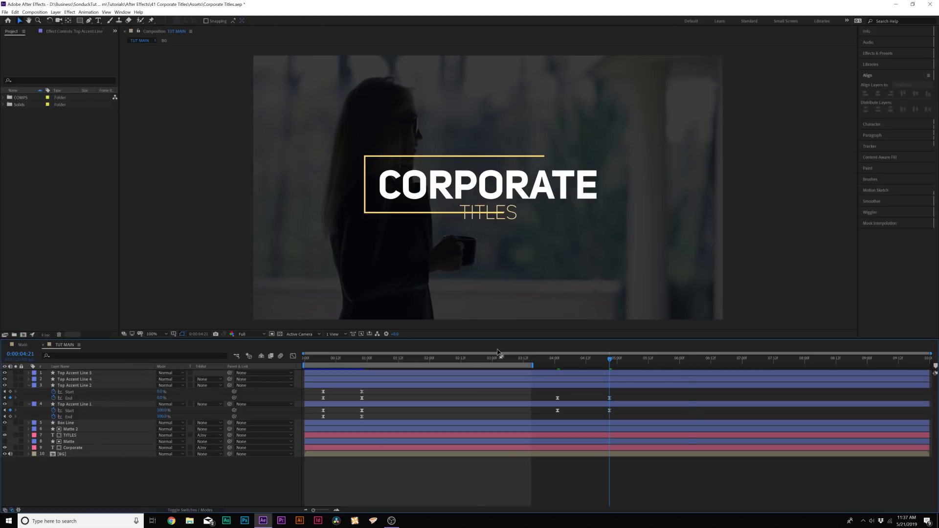
key("space")
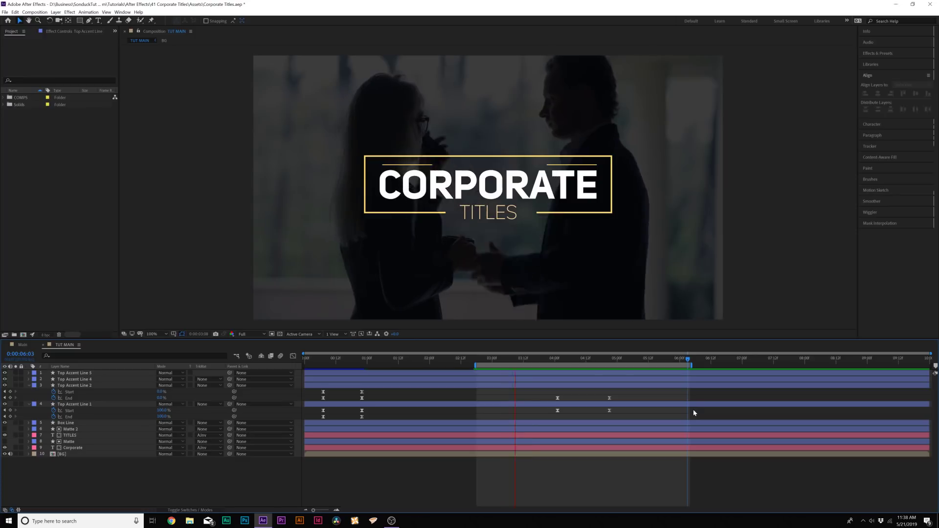
Step: Animate the TITLES text out with a Range Selector Start keyframe at 0:00:04:04 and Start at 0% at 0:00:04:17
left_click(550, 356)
left_click_drag(559, 362, 565, 359)
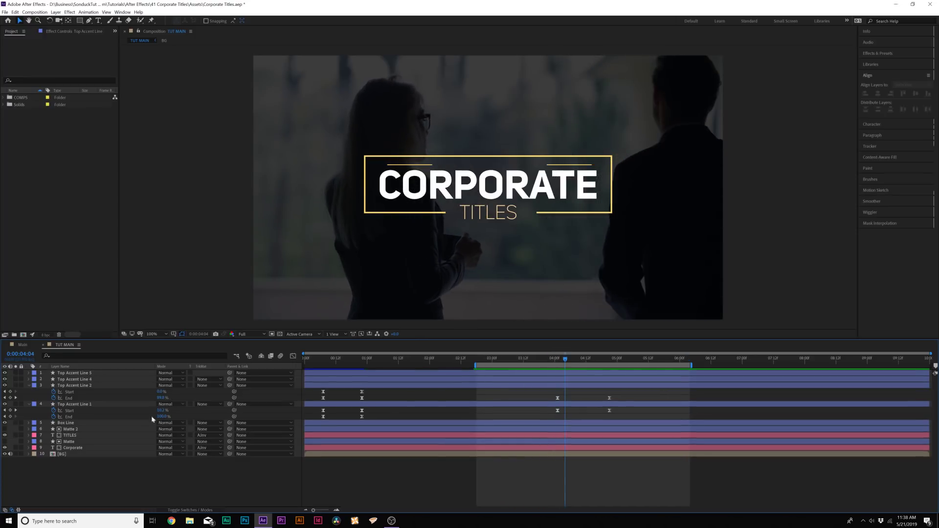
left_click(66, 435)
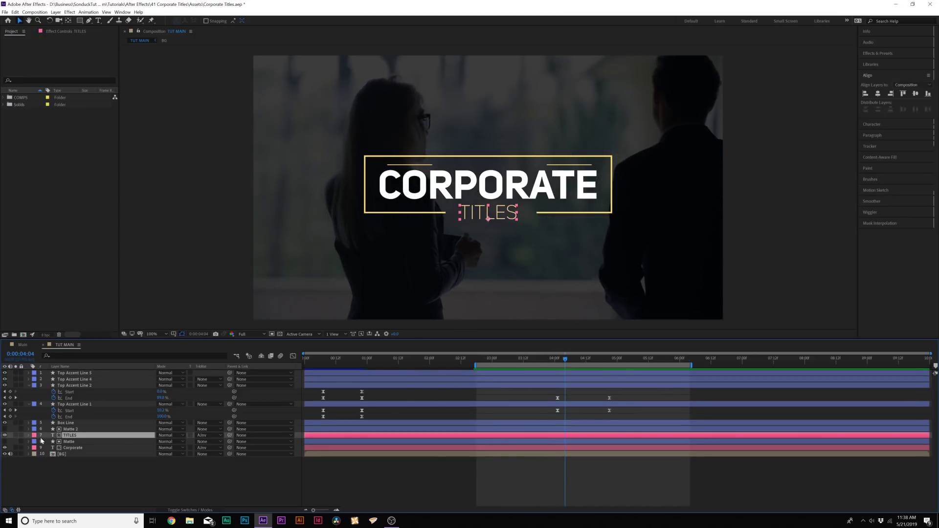
key("u")
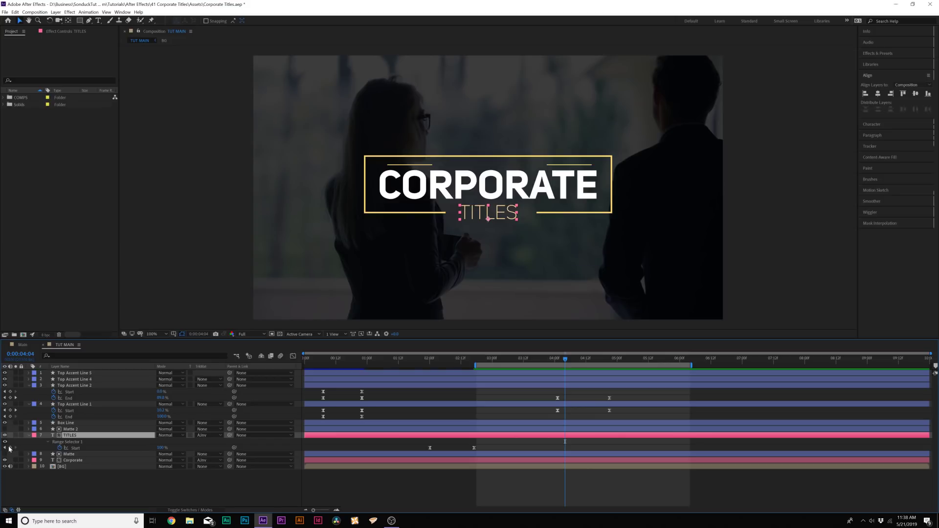
left_click_drag(565, 362, 596, 366)
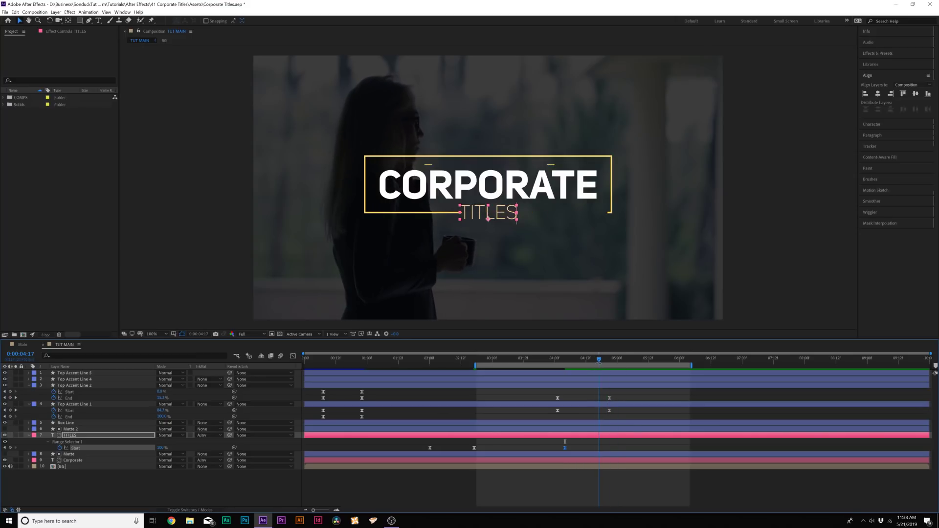
left_click_drag(148, 448, 107, 448)
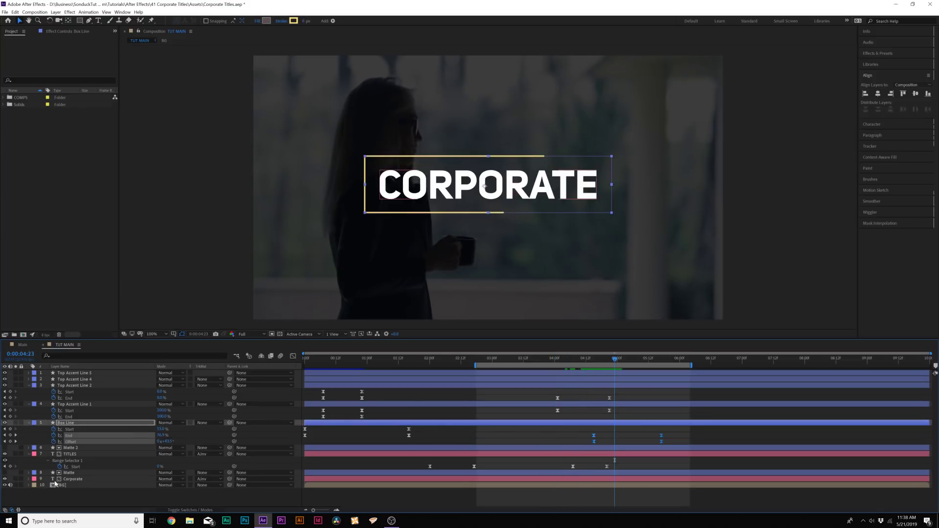
Step: Animate the Corporate text out with a Range Selector Start keyframe at 0:00:04:23 and Start at 0% at 0:00:05:18
left_click(56, 480)
key("u")
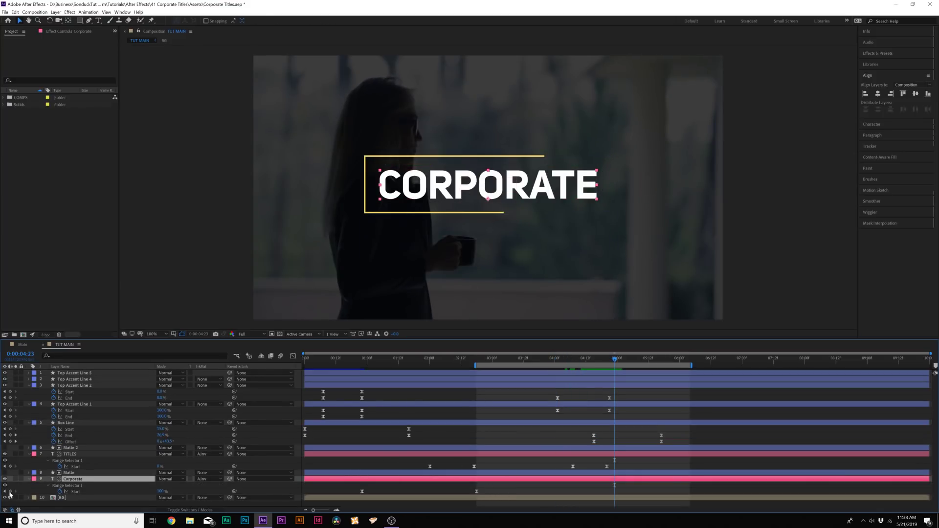
left_click(10, 491)
key("space")
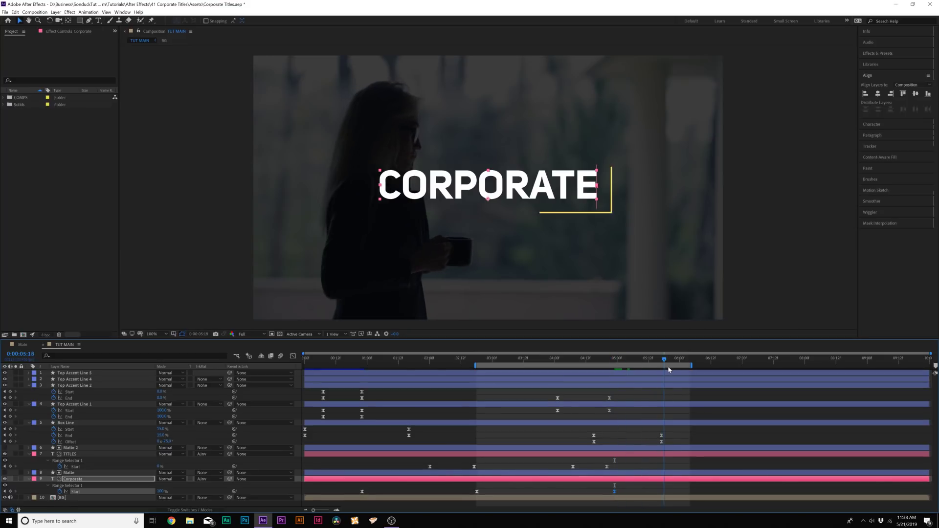
type("0")
key("Return")
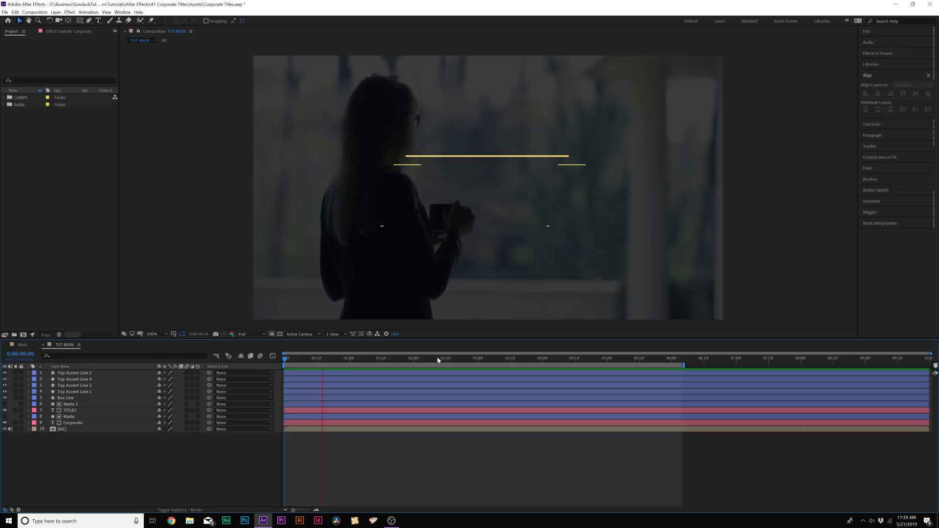
Step: Create a null object and parent all the title layers, from Top Accent Line 3 through Corporate, to it
left_click_drag(355, 360, 495, 361)
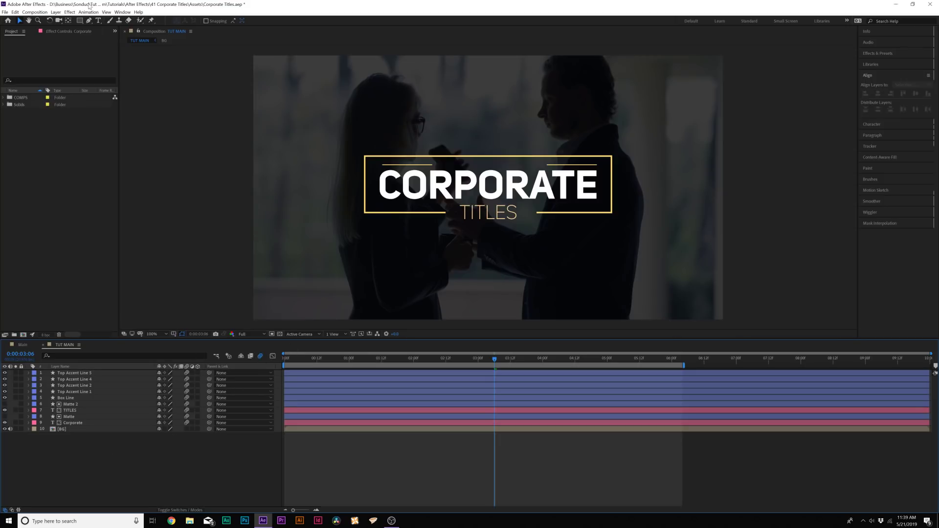
left_click(57, 12)
mouse_move(64, 21)
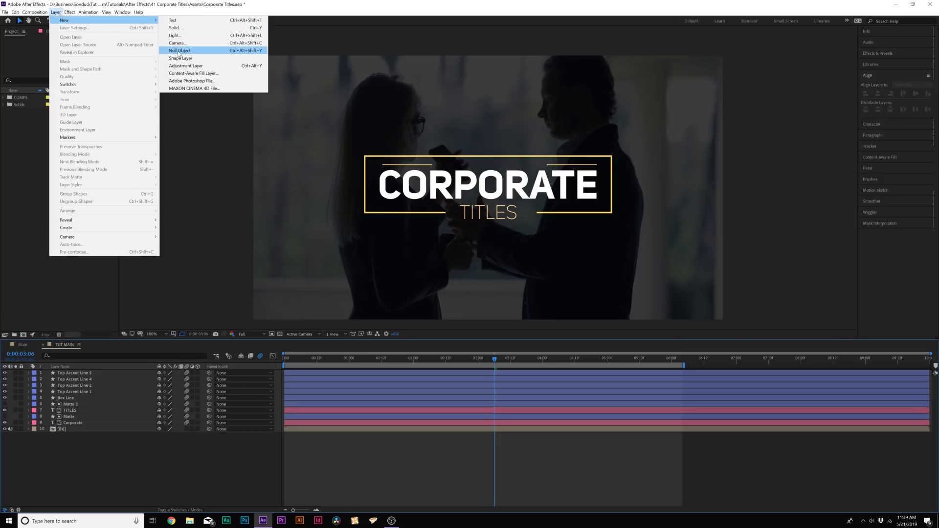
left_click(181, 50)
left_click(65, 430)
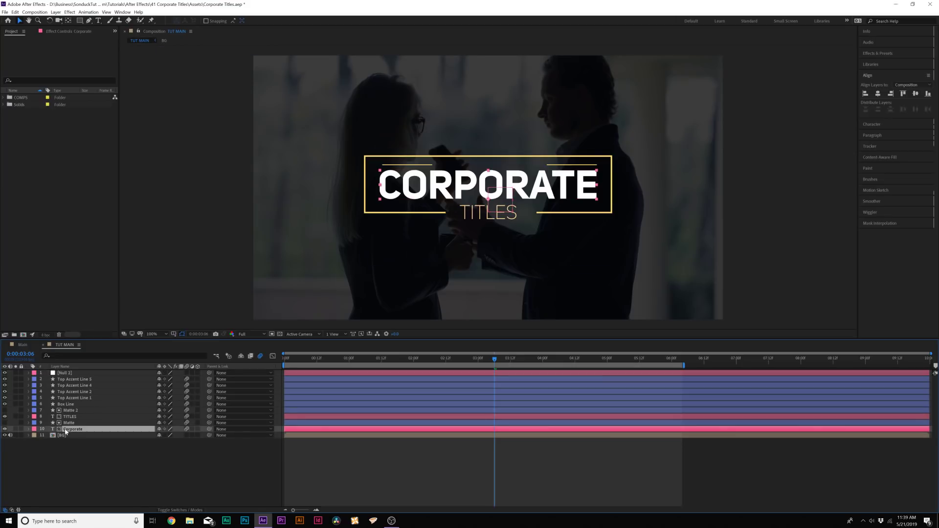
left_click(73, 379, "shift")
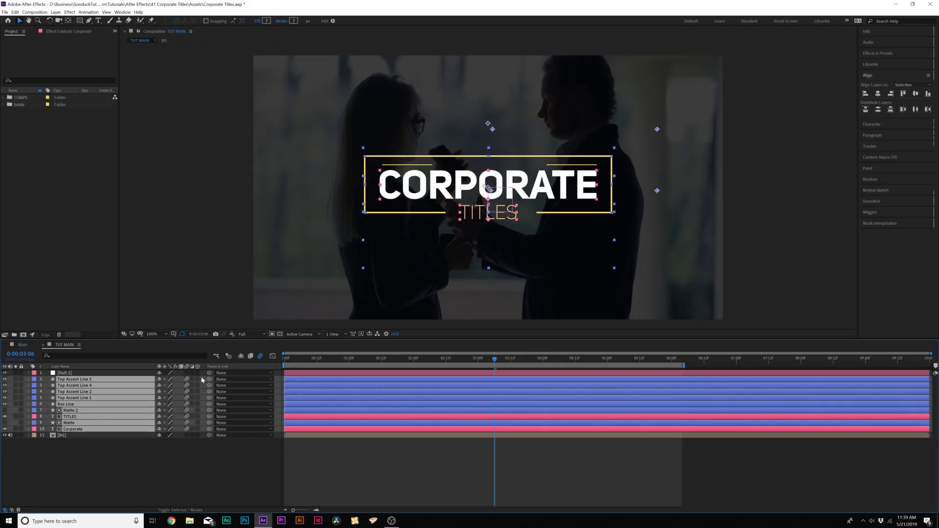
left_click_drag(209, 380, 83, 373)
Step: Keyframe the null's Scale at 0:00:00:00 and reduce it to about 95% at 0:00:02:12
left_click(462, 373)
left_click_drag(462, 363, 282, 368)
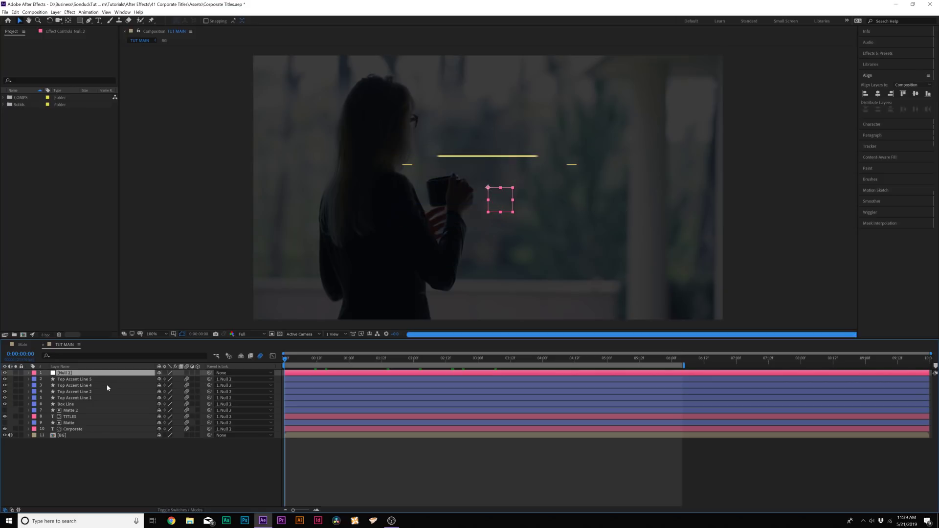
key("s")
left_click(47, 379)
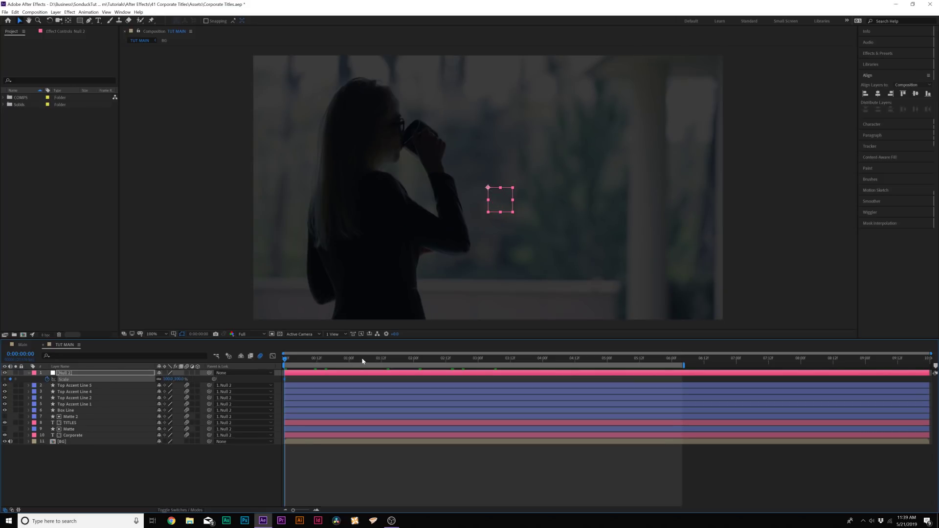
left_click_drag(374, 360, 447, 363)
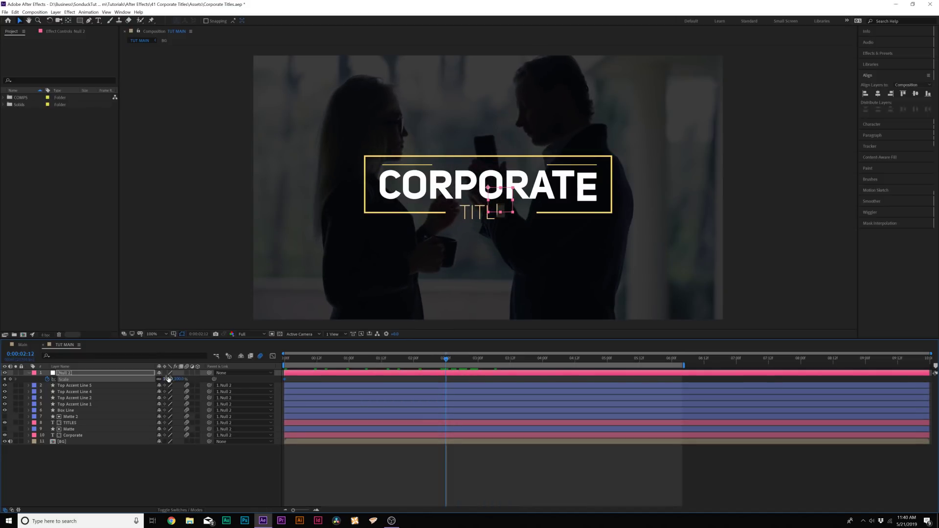
left_click_drag(167, 378, 166, 378)
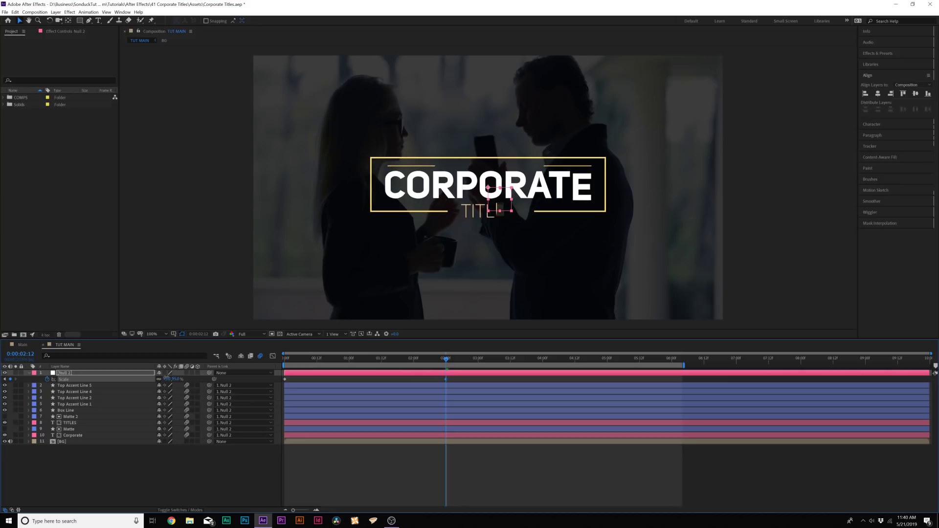
Step: Preview the scaling, reduce the null's Scale to about 88% at 0:00:02:20, and play the whole title from the beginning
left_click(286, 365)
key("space")
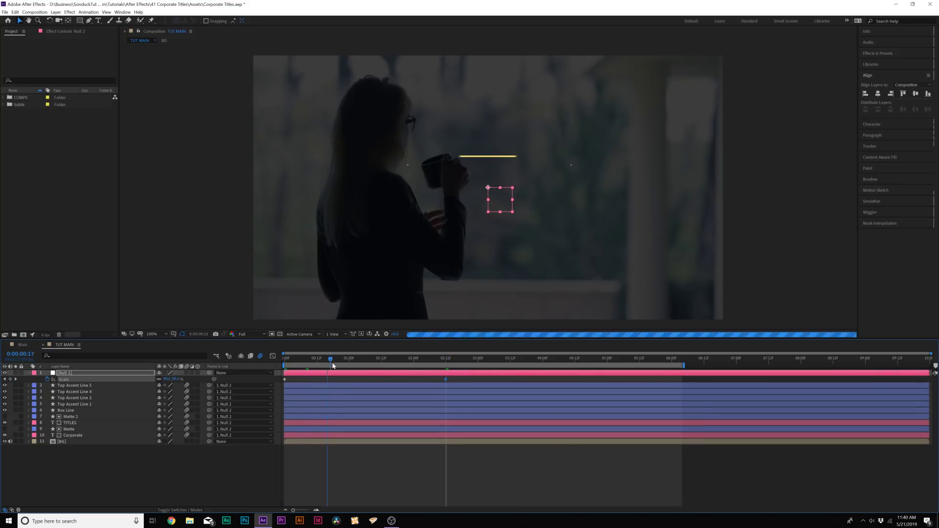
key("space")
key("space")
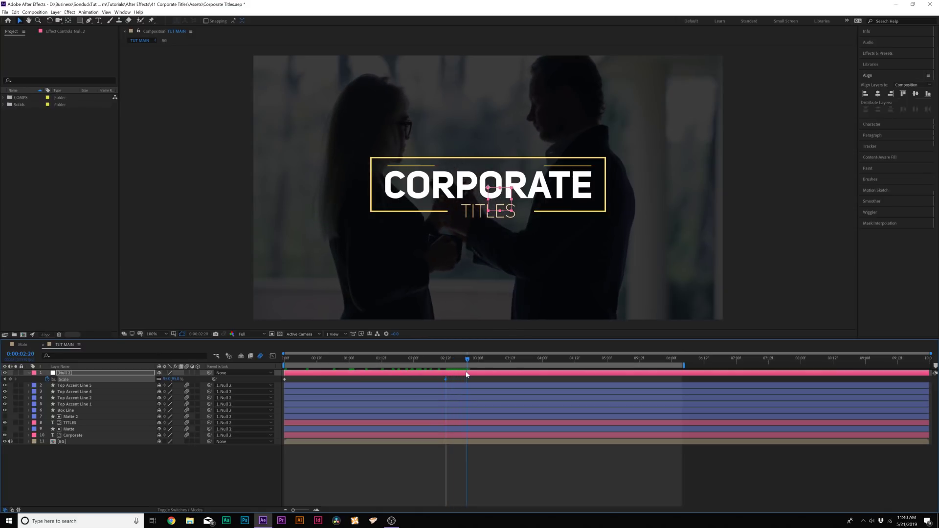
left_click_drag(170, 379, 165, 378)
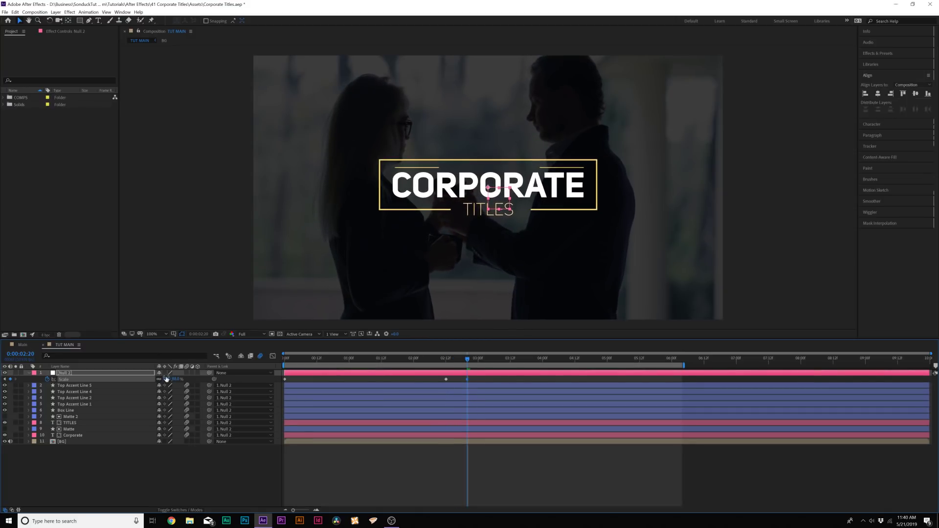
key("space")
left_click_drag(575, 364, 677, 367)
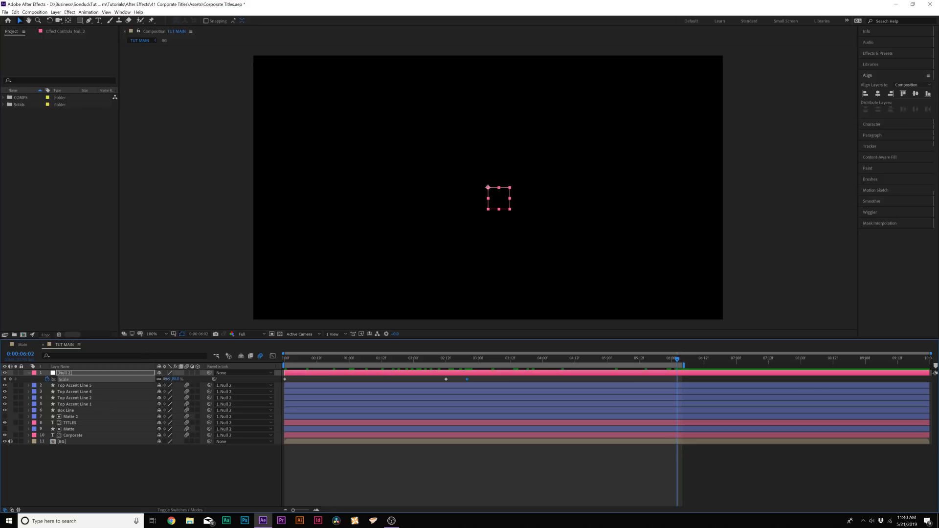
key("Home")
key("space")
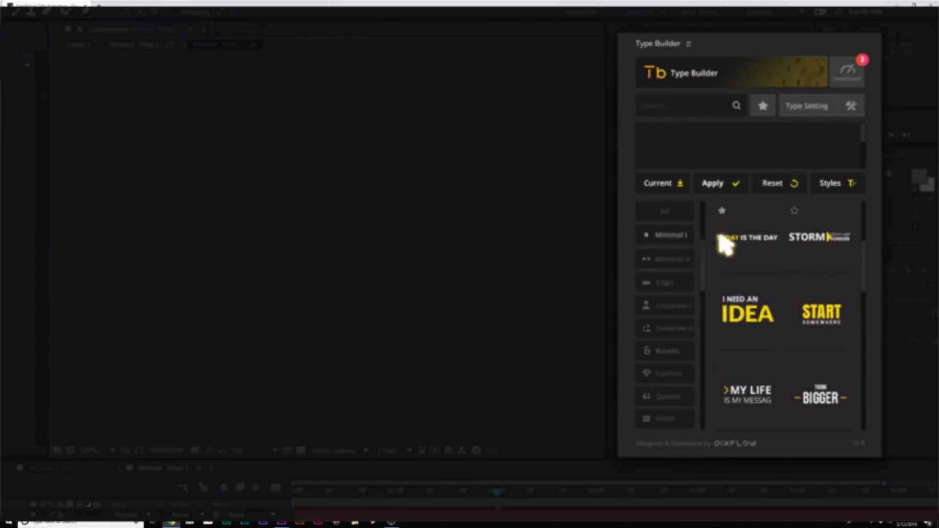
Step: Choose a title preset in Type Builder, enter the text "EASY . TOOLKIT" and apply it
left_click(738, 327)
type("EASY . TOOLKIT")
left_click(717, 183)
left_click(858, 183)
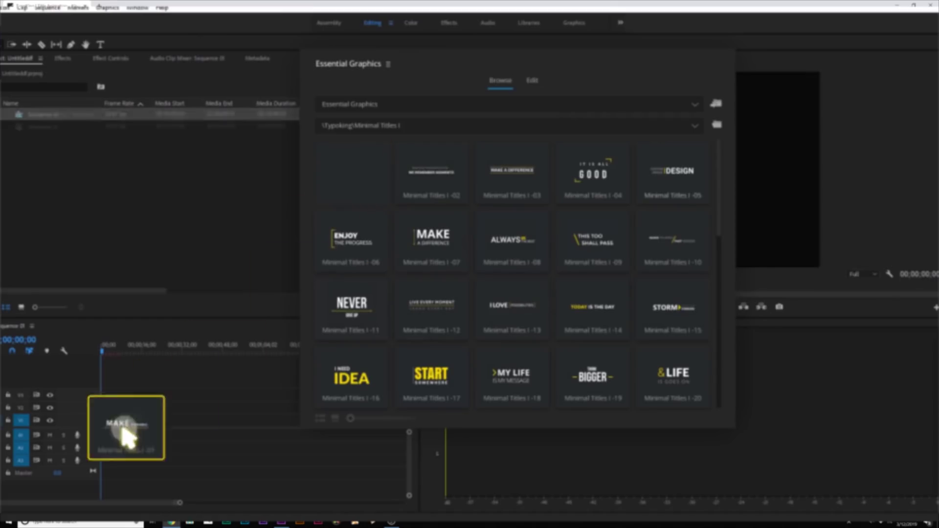
Step: In Premiere Pro, place the first Minimal Titles I template in the sequence and change its texts to "CHANGE" and "IT EASILY"
left_click_drag(126, 429, 108, 419)
triple_click(268, 126)
type("CHANGE")
triple_click(273, 159)
type("IT EASILY")
Step: Increase the title template's Position Y, reduce its Scale, and replace its yellow colour
left_click_drag(323, 283, 381, 284)
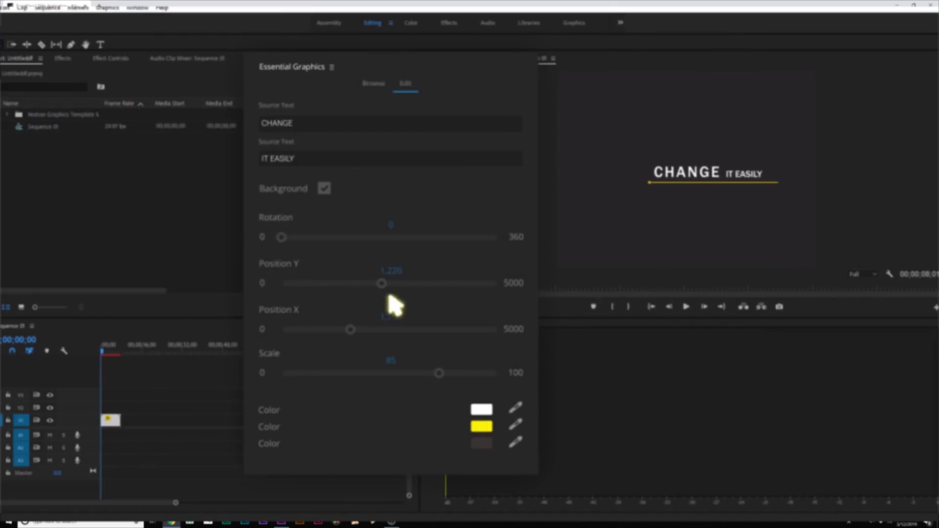
left_click_drag(439, 373, 383, 373)
left_click(481, 426)
left_click_drag(700, 462, 704, 416)
left_click(776, 362)
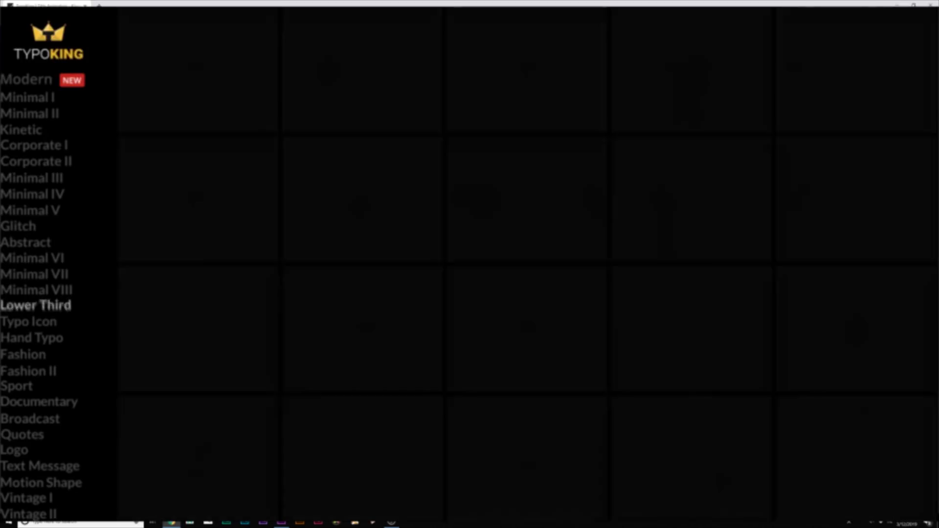
Step: Browse the Typo Icon and Hand Typo categories in the TypoKing template library
left_click(28, 320)
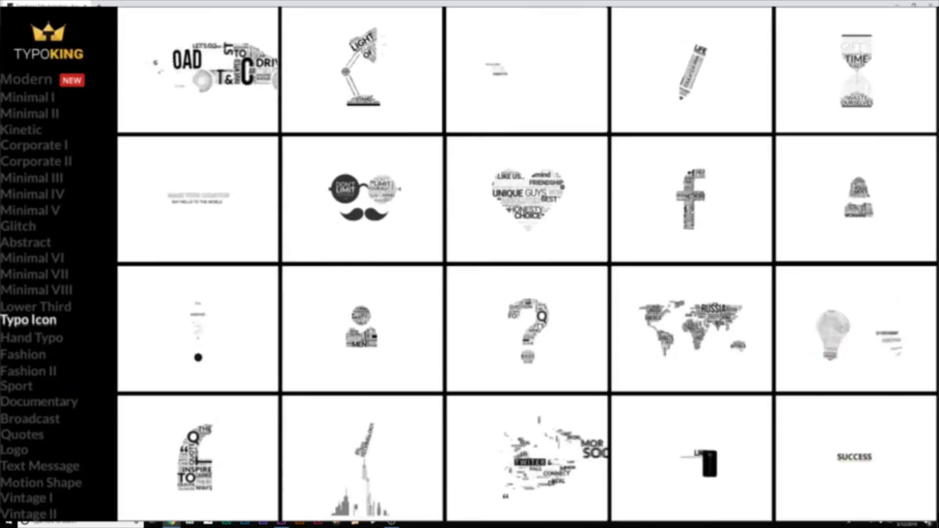
left_click(31, 336)
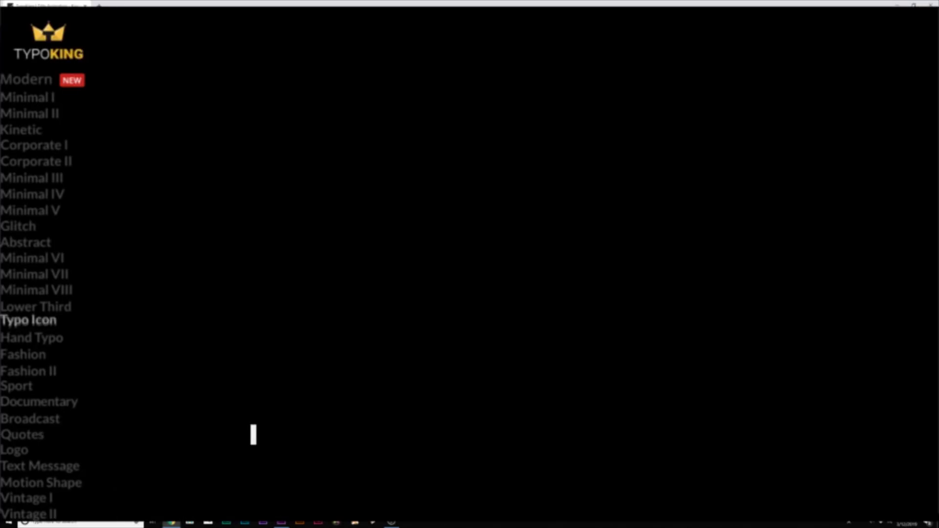